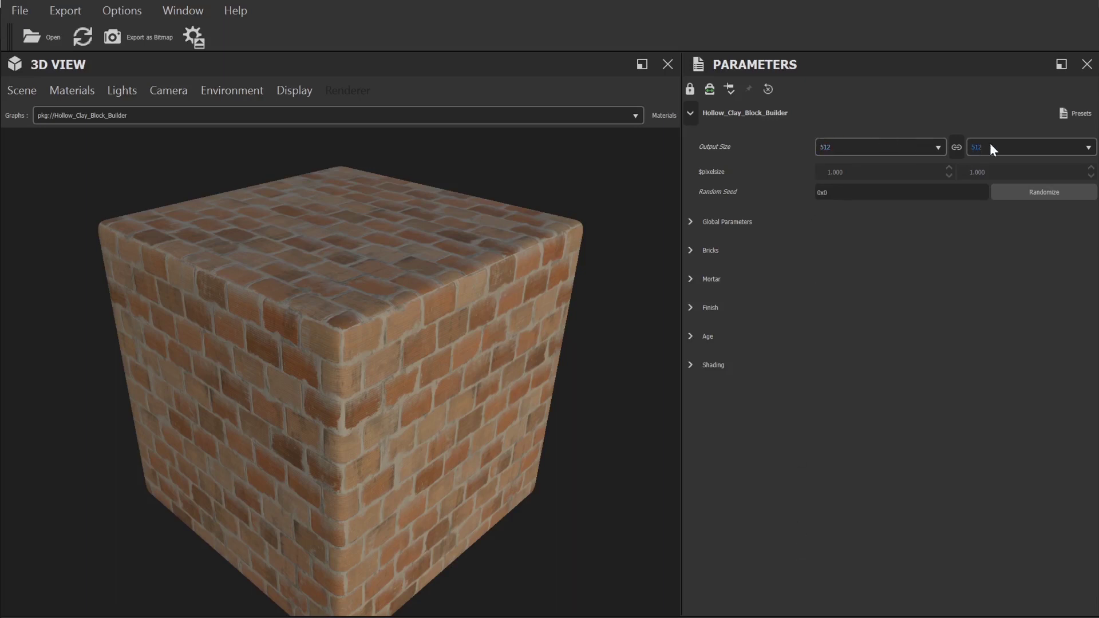
Step: Set the material's output size to 1024 by 1024
{"action": "left_click", "coordinate": [895, 147]}
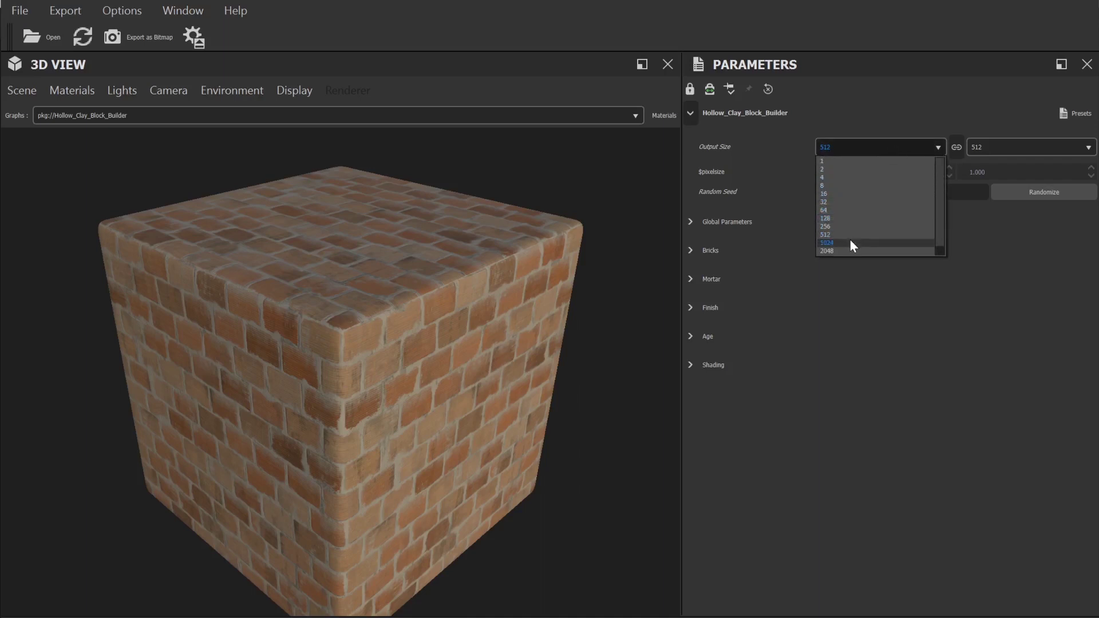
{"action": "left_click_drag", "start_coordinate": [459, 236], "coordinate": [466, 373]}
{"action": "right_click_drag", "start_coordinate": [467, 372], "coordinate": [531, 439]}
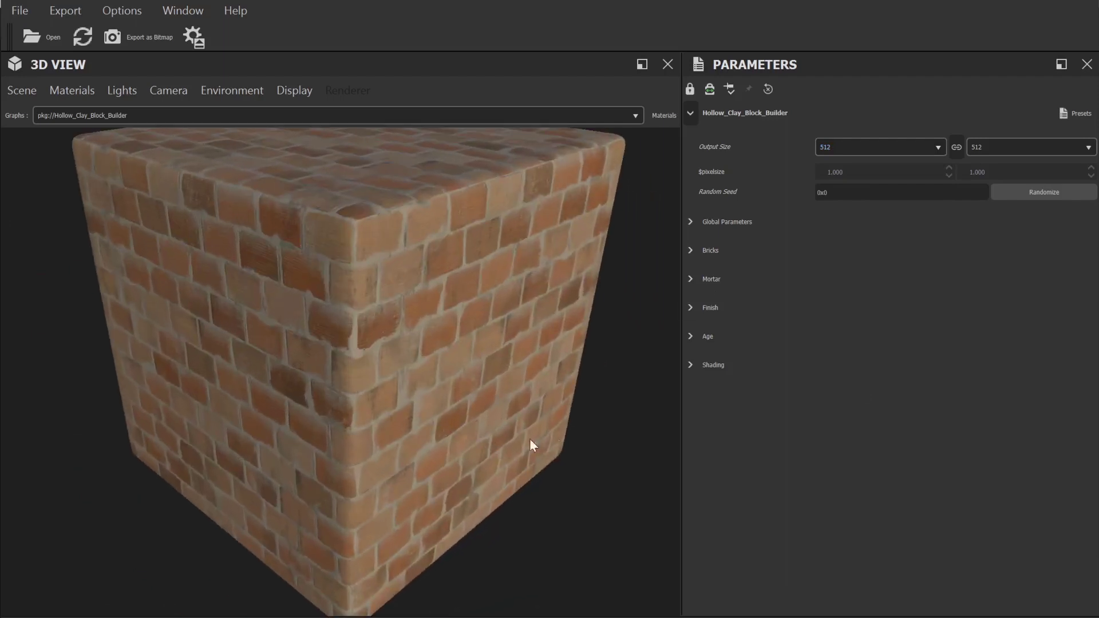
{"action": "left_click", "coordinate": [862, 148]}
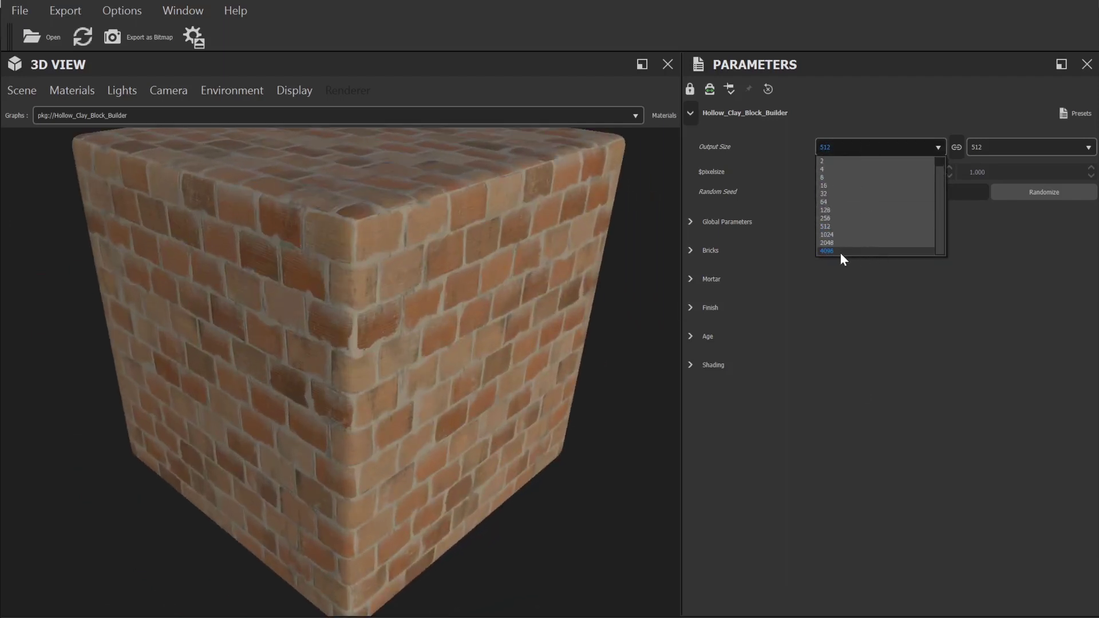
{"action": "left_click", "coordinate": [866, 235]}
Step: Randomize the material's random seed several times to vary the brick layout
{"action": "scroll", "coordinate": [514, 366], "scroll_direction": "up", "scroll_amount": 5}
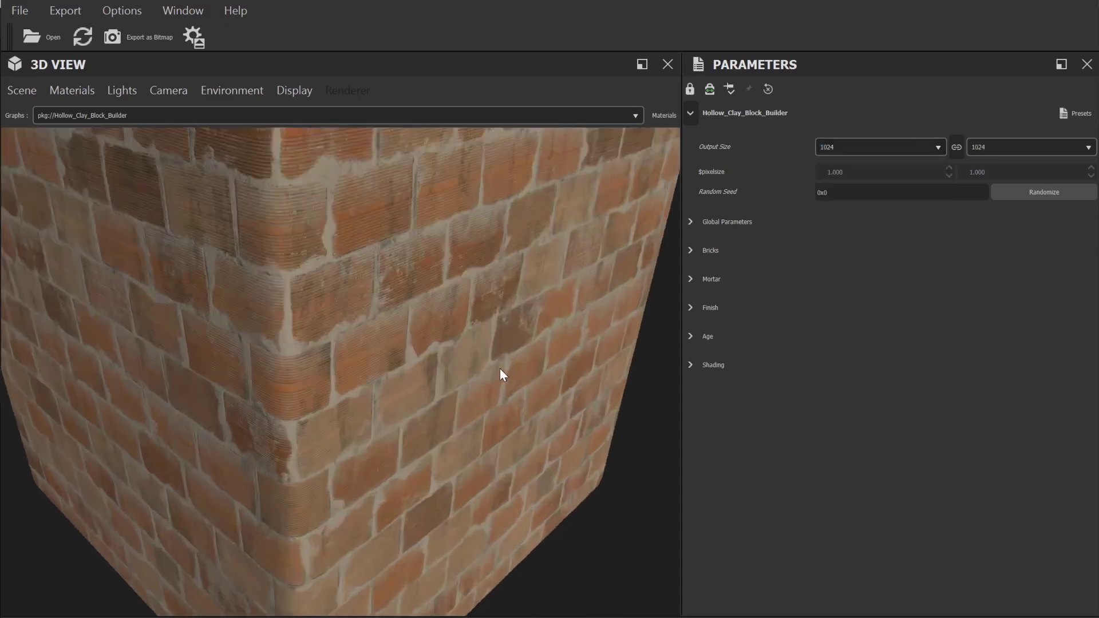
{"action": "left_click_drag", "start_coordinate": [563, 407], "coordinate": [528, 350]}
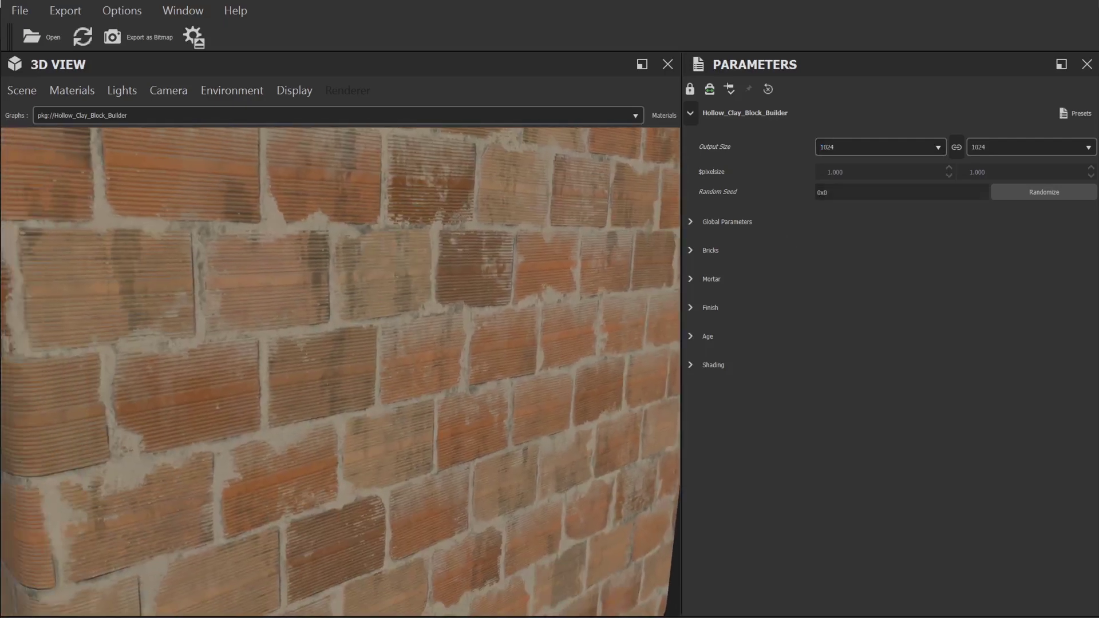
{"action": "left_click", "coordinate": [1024, 193]}
{"action": "left_click", "coordinate": [1025, 192]}
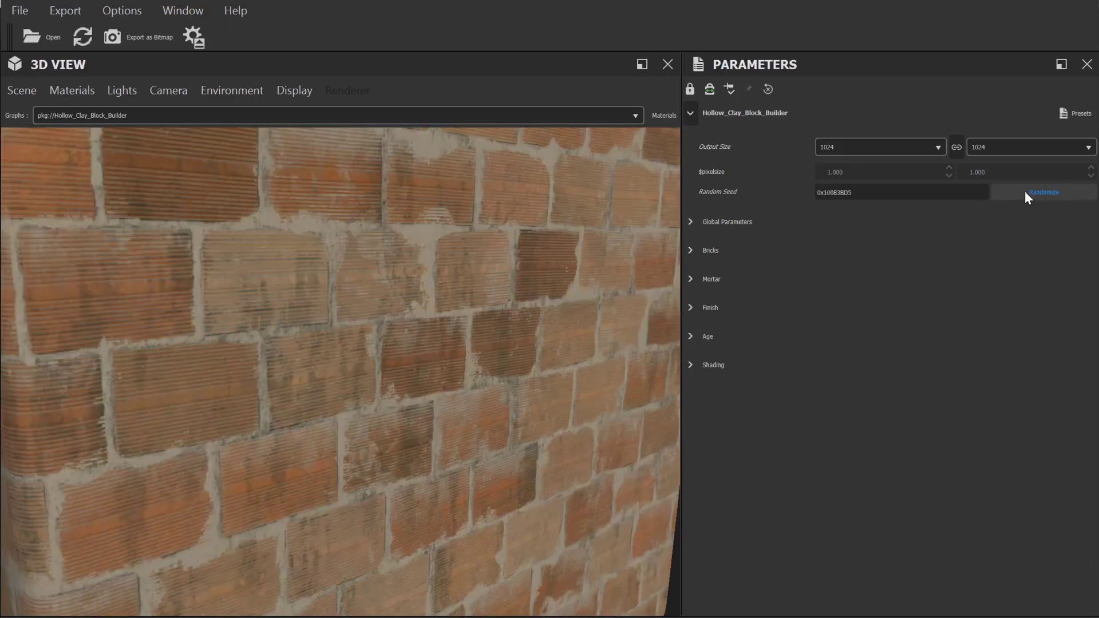
{"action": "left_click", "coordinate": [1025, 193]}
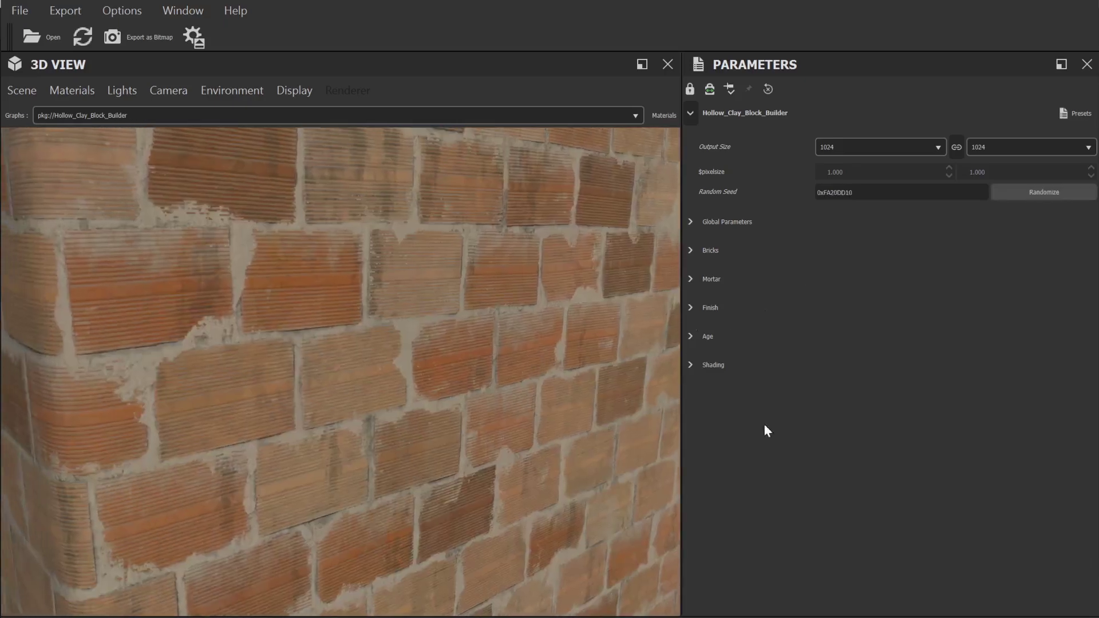
Step: Keep the Metallic/Roughness workflow and set the global layout to 9 bricks in X, 15 in Y and a mortar width of 0.315
{"action": "left_click", "coordinate": [691, 223]}
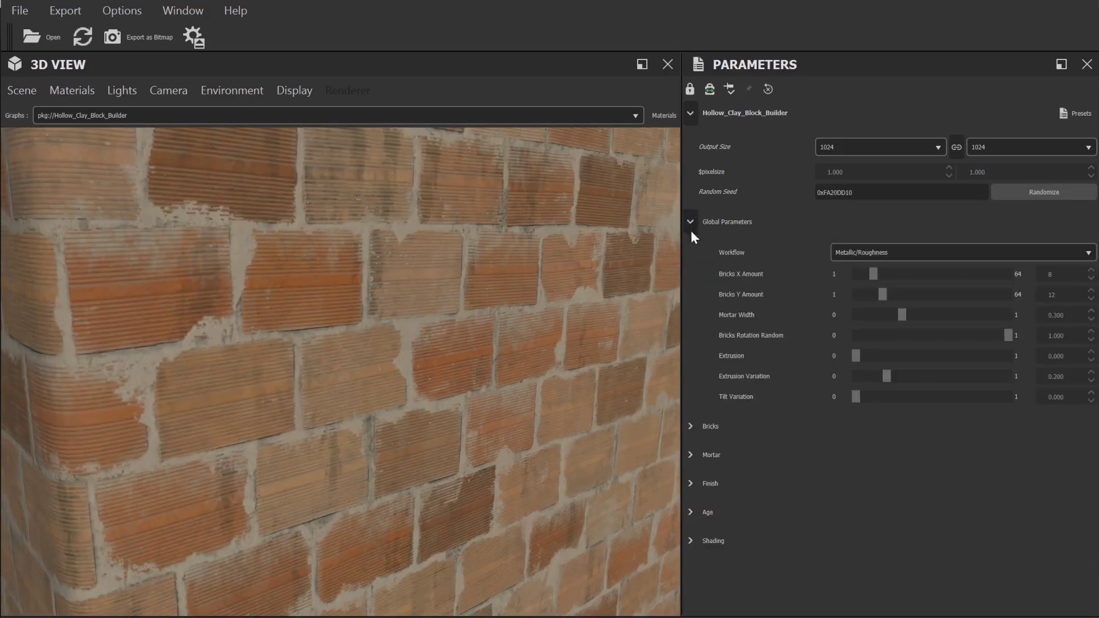
{"action": "left_click", "coordinate": [933, 253]}
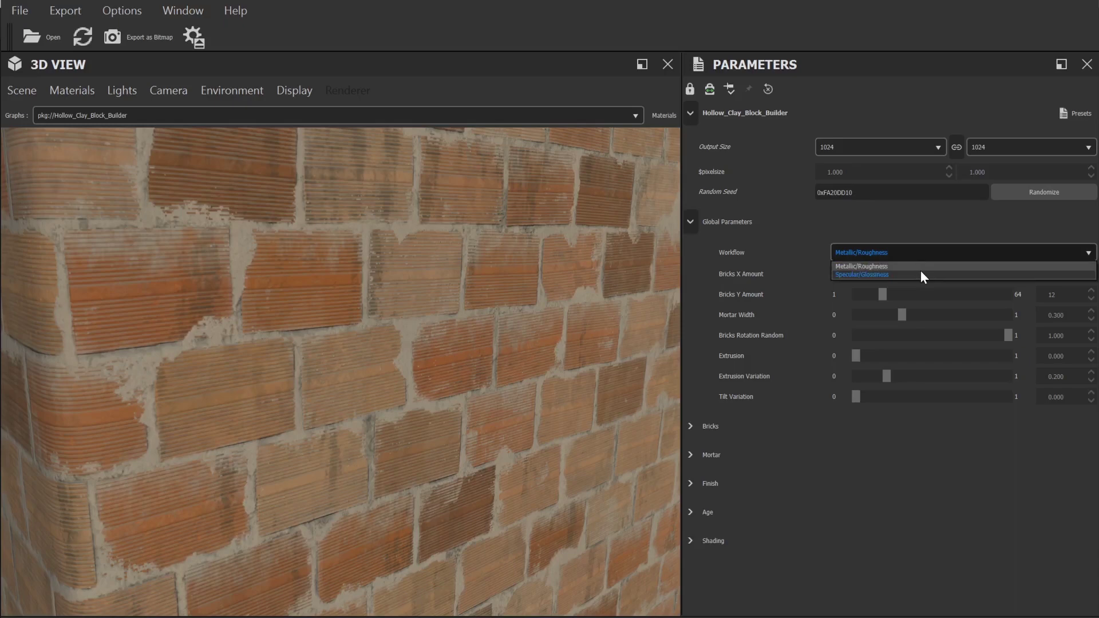
{"action": "left_click", "coordinate": [925, 266]}
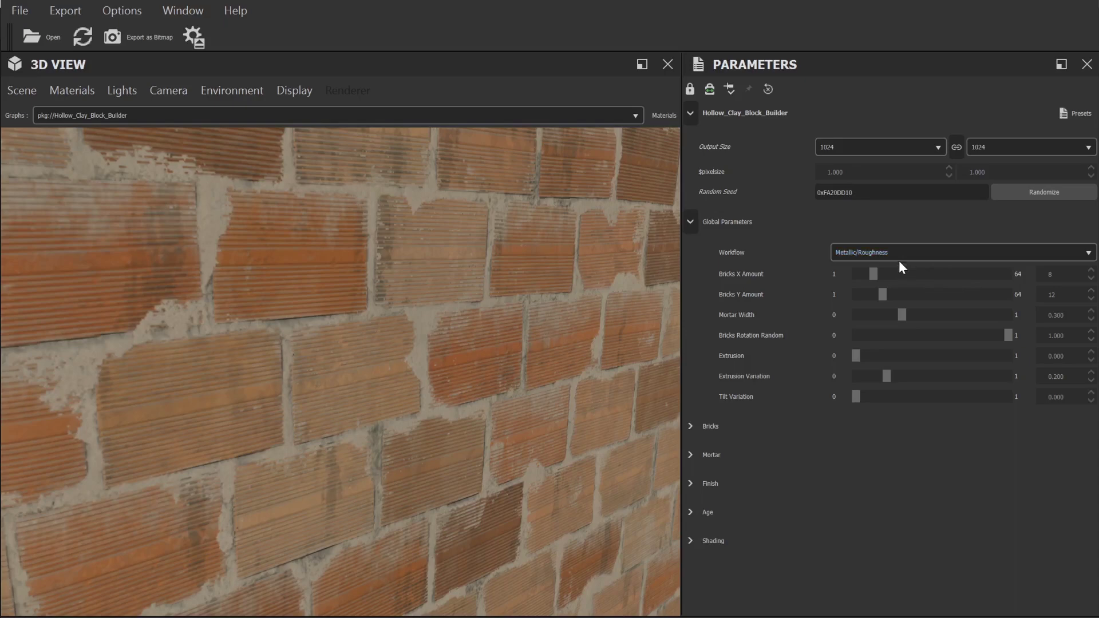
{"action": "left_click_drag", "start_coordinate": [874, 276], "coordinate": [891, 293]}
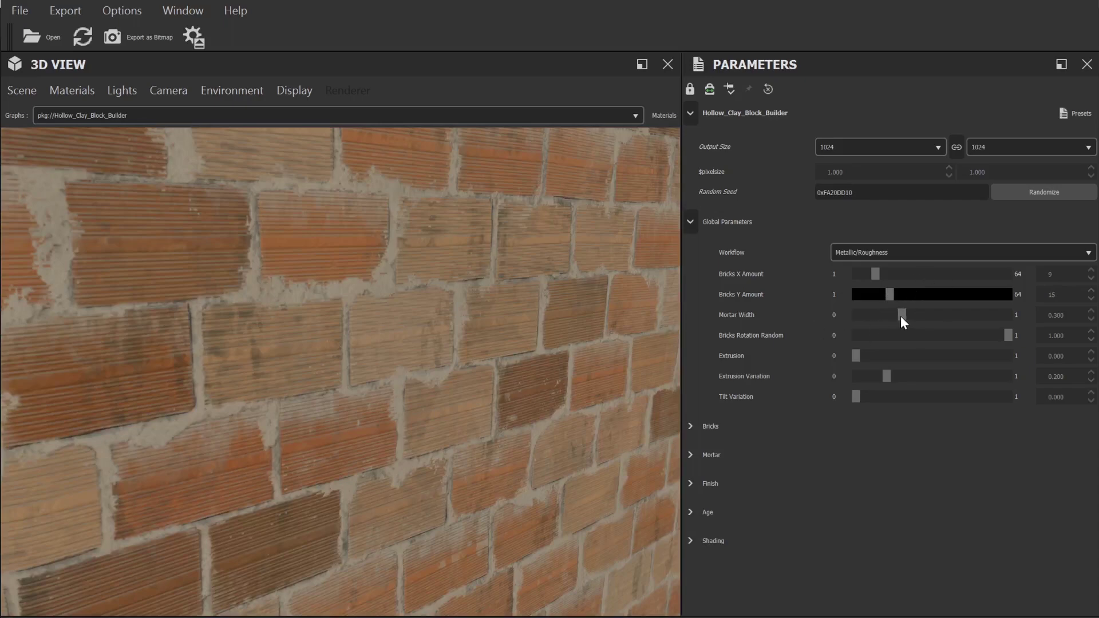
{"action": "mouse_move", "coordinate": [901, 316]}
{"action": "left_mouse_down"}
{"action": "mouse_move", "coordinate": [977, 317]}
{"action": "mouse_move", "coordinate": [904, 318]}
{"action": "left_mouse_up"}
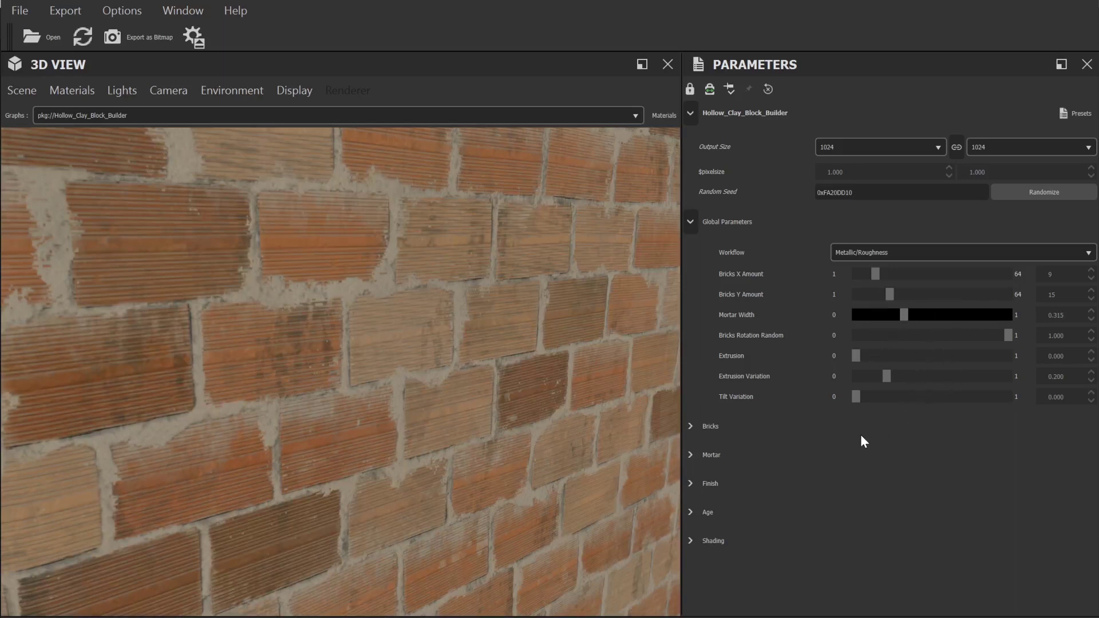
Step: Try the ridge patterns in the bricks' surface settings and set the Ridge Pattern Type to Pattern 04
{"action": "left_click", "coordinate": [691, 427]}
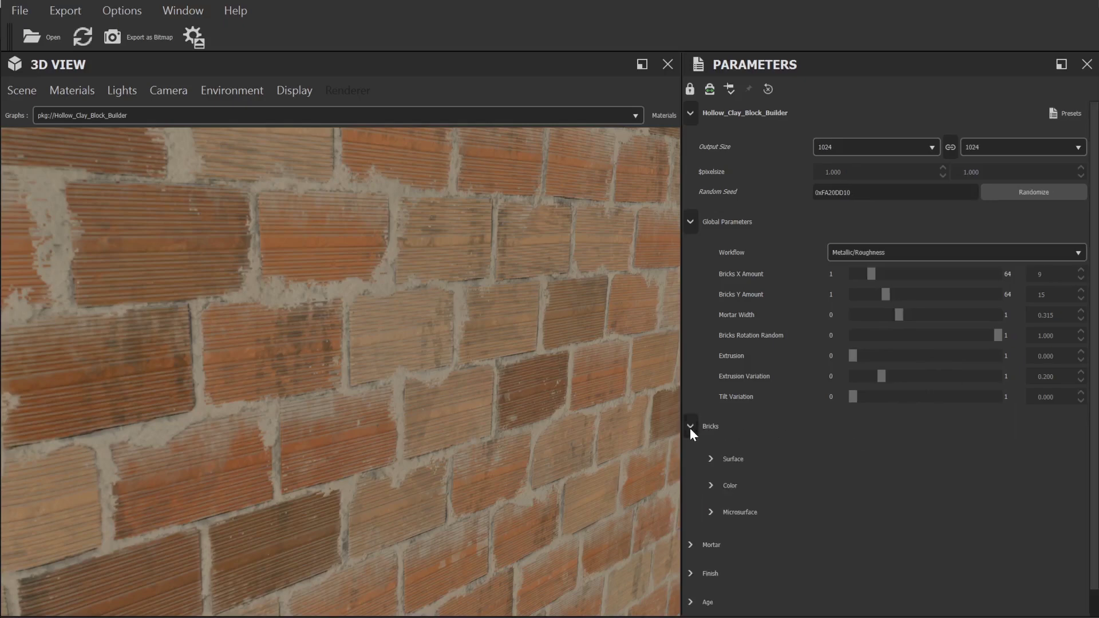
{"action": "left_click", "coordinate": [711, 459]}
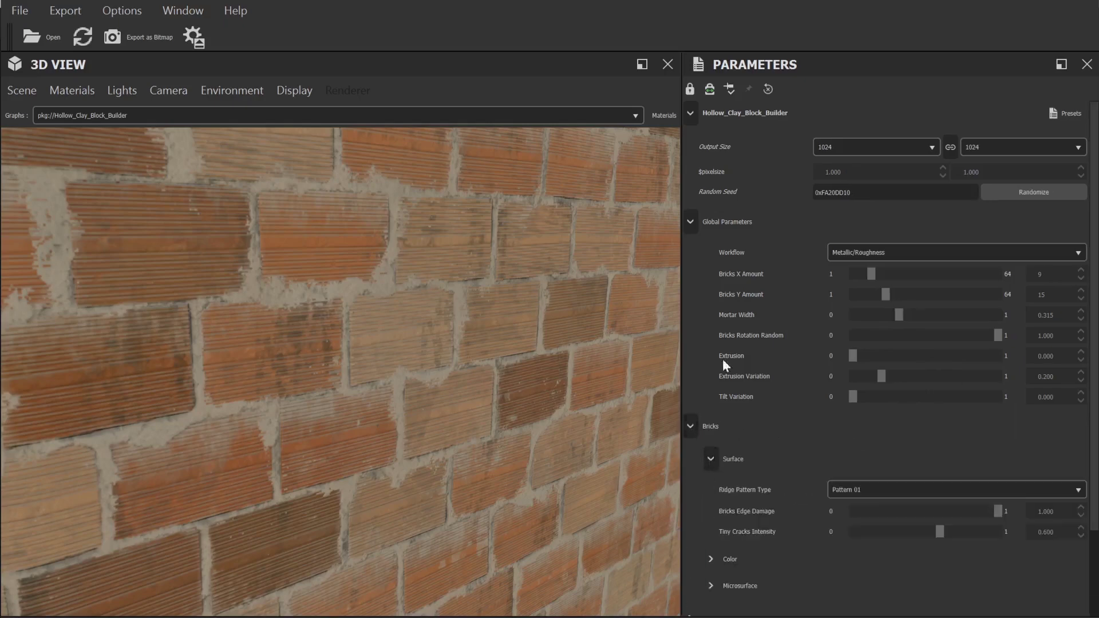
{"action": "left_click", "coordinate": [692, 222]}
{"action": "left_click", "coordinate": [892, 315]}
{"action": "left_click", "coordinate": [878, 340]}
{"action": "left_click", "coordinate": [878, 314]}
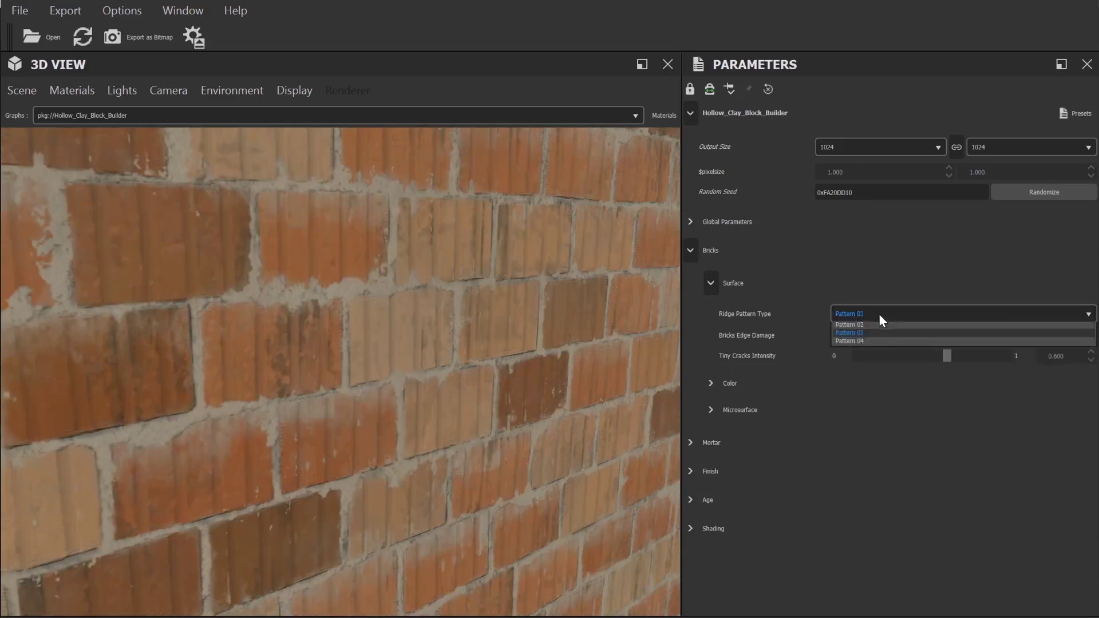
{"action": "left_click", "coordinate": [876, 348]}
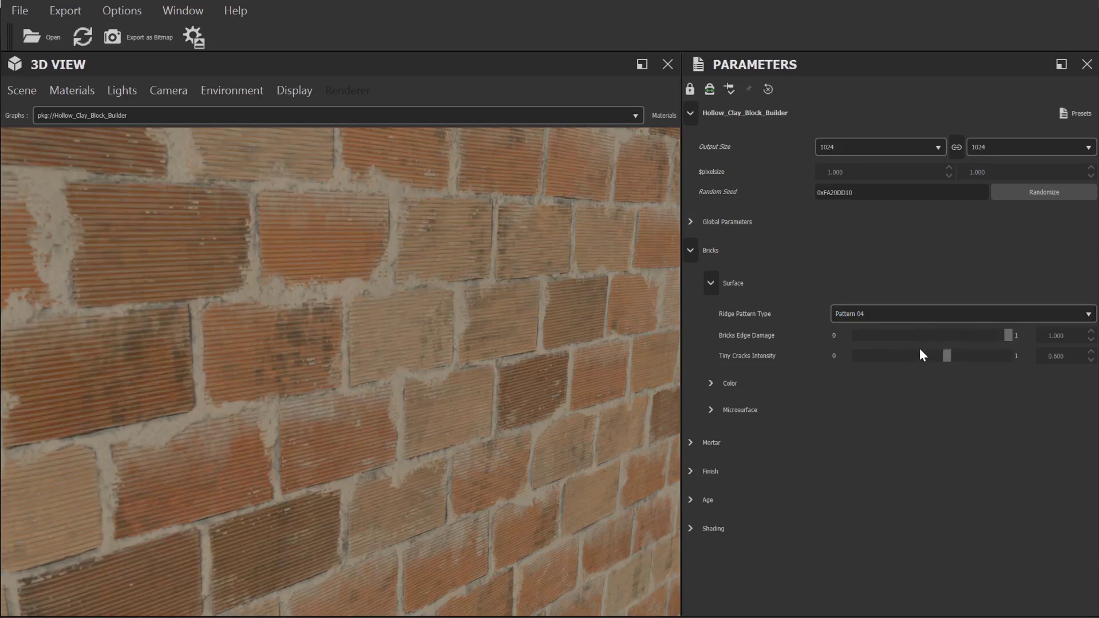
Step: Reveal the bricks' color and microsurface settings and set Bricks Roughness to 0.493
{"action": "left_click", "coordinate": [712, 384]}
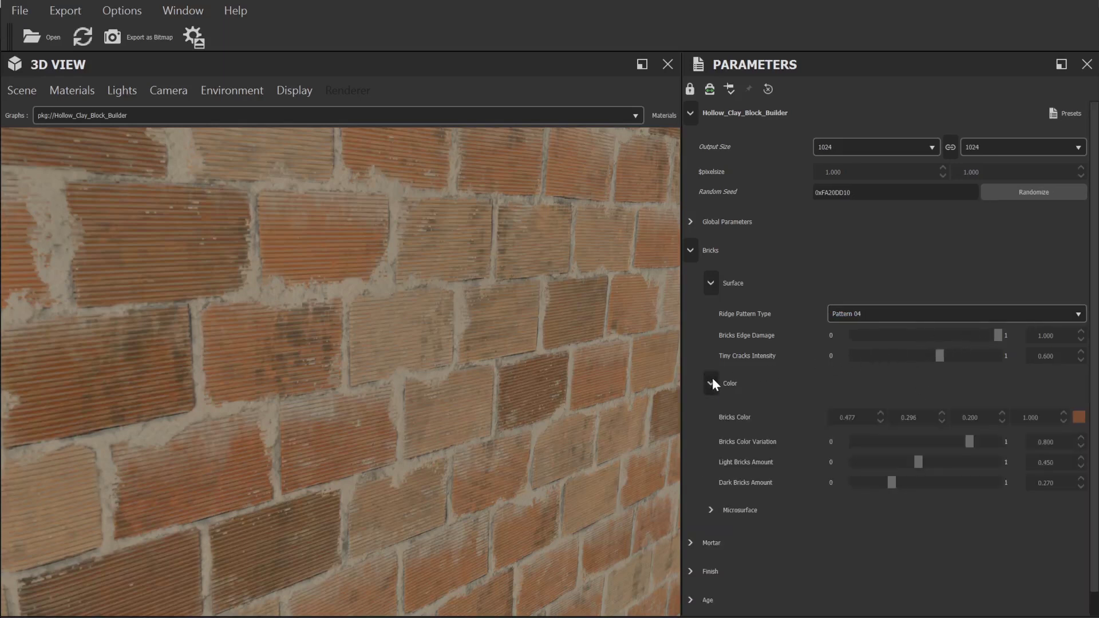
{"action": "scroll", "coordinate": [906, 507], "scroll_direction": "down", "scroll_amount": 1}
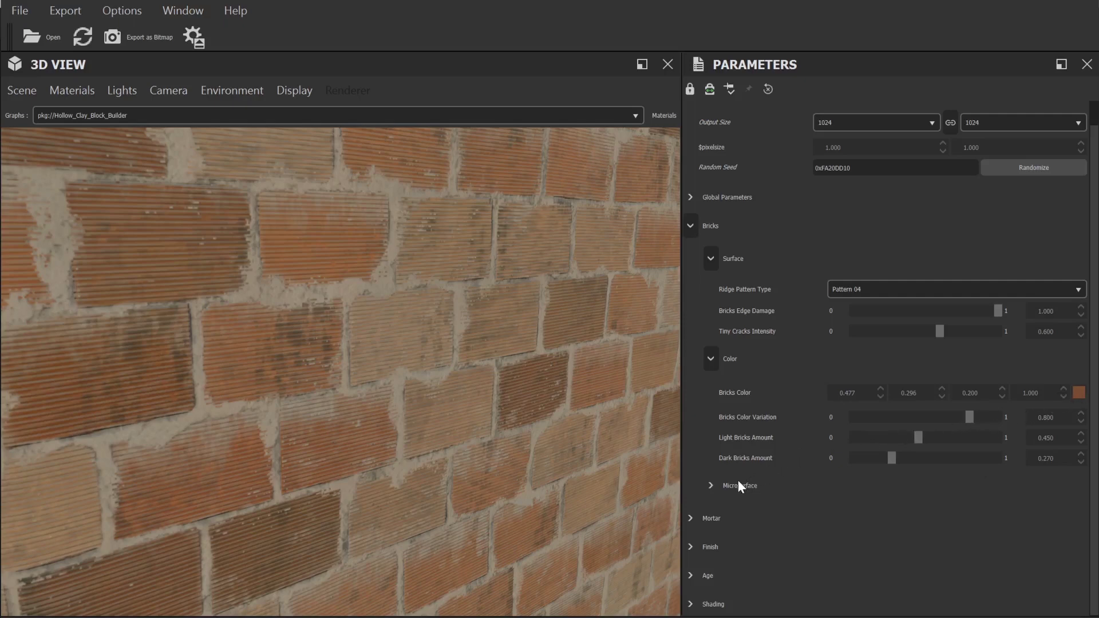
{"action": "left_click", "coordinate": [711, 486]}
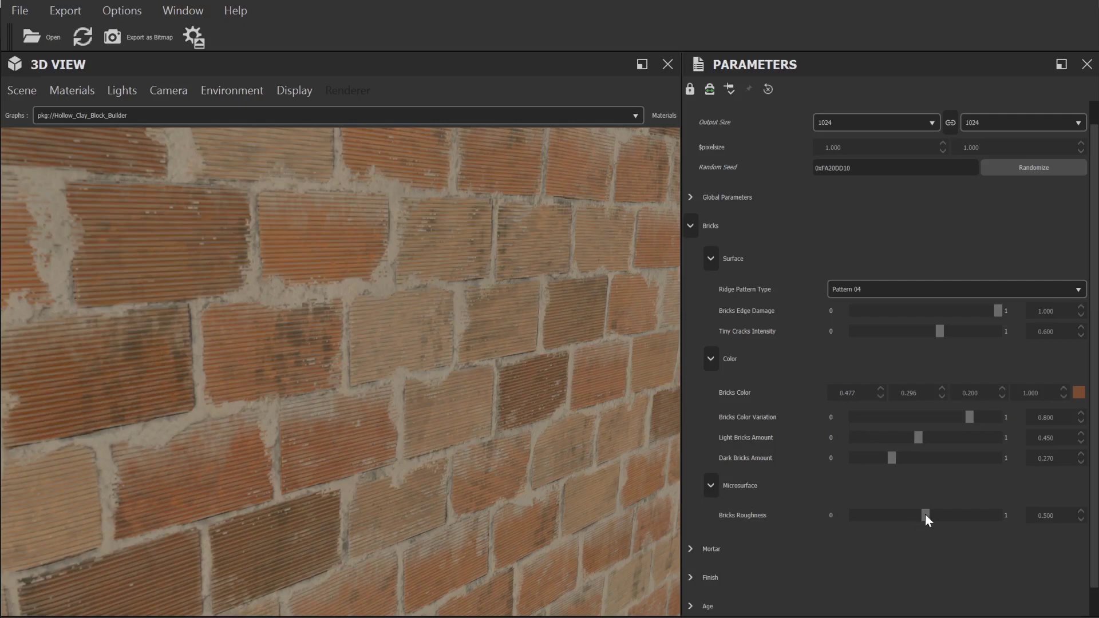
{"action": "left_click_drag", "start_coordinate": [926, 515], "coordinate": [879, 517]}
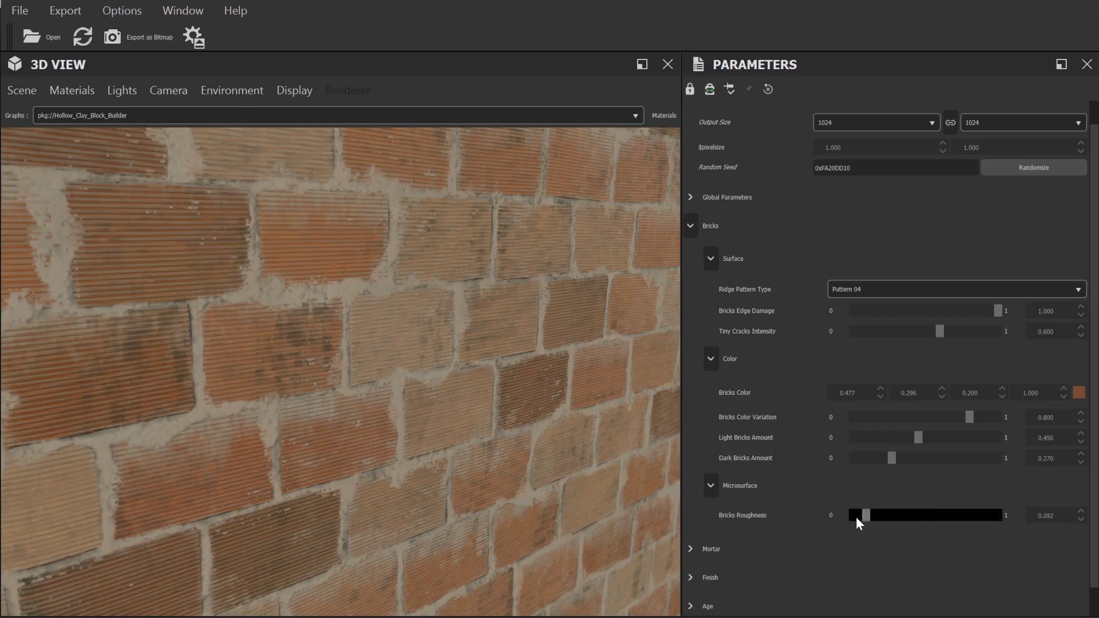
{"action": "left_click_drag", "start_coordinate": [922, 514], "coordinate": [925, 516]}
Step: Examine the mortar's surface, color and microsurface parameters
{"action": "left_click", "coordinate": [696, 549]}
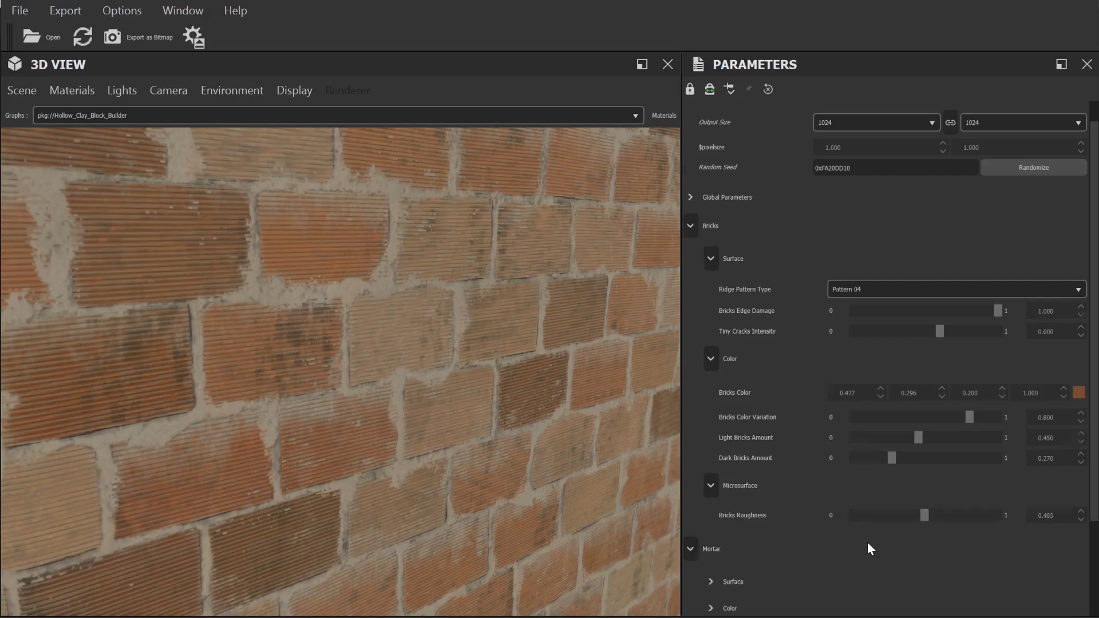
{"action": "scroll", "coordinate": [868, 541], "scroll_direction": "down", "scroll_amount": 2}
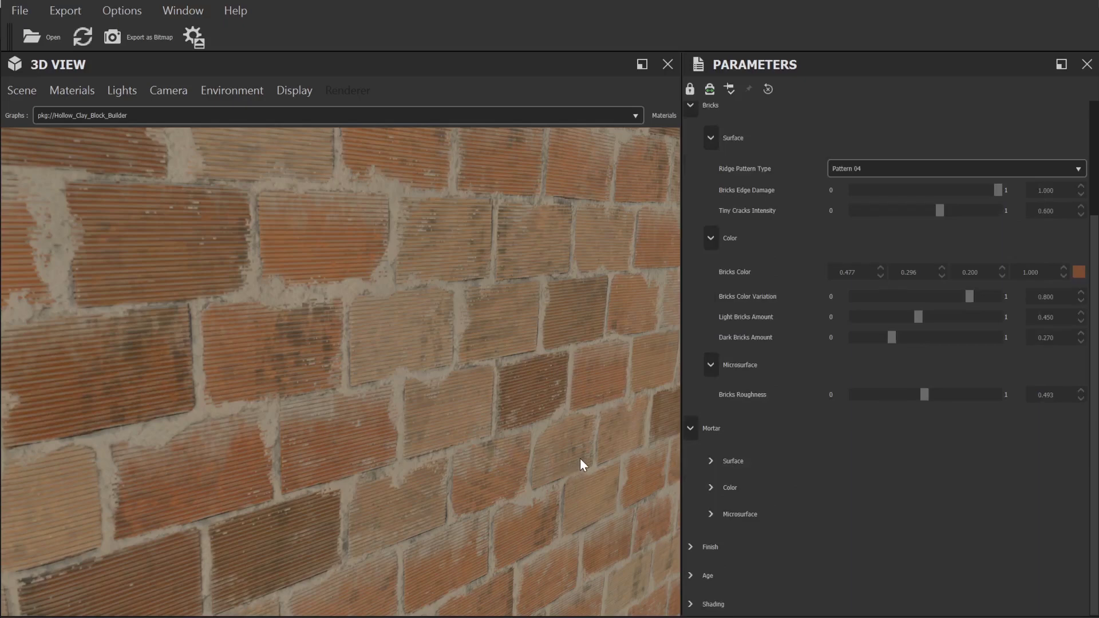
{"action": "scroll", "coordinate": [704, 183], "scroll_direction": "up", "scroll_amount": 3}
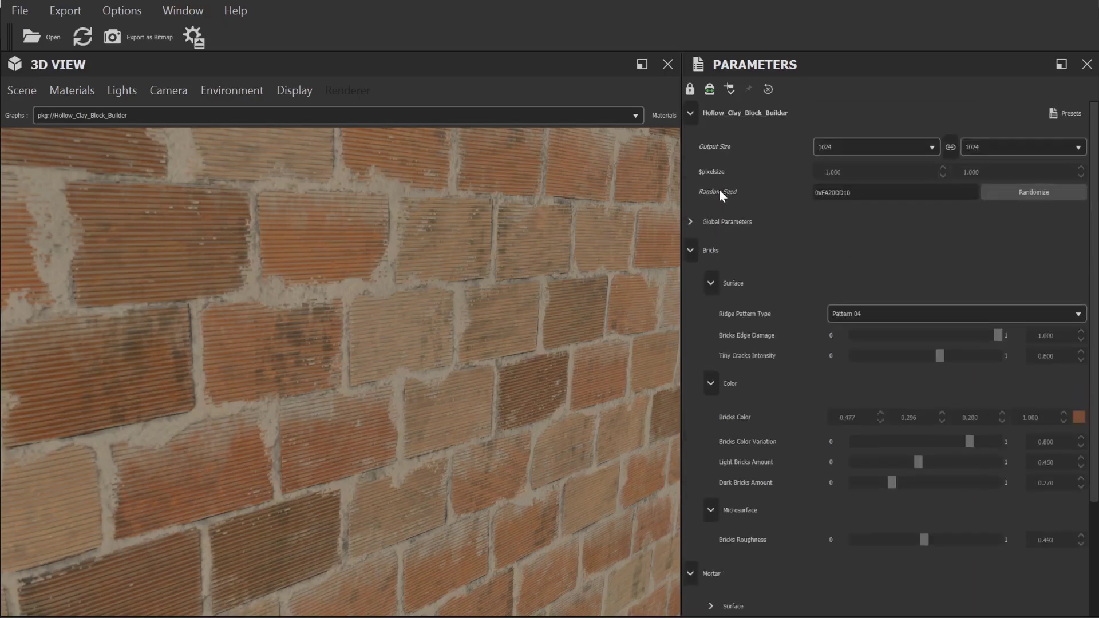
{"action": "left_click", "coordinate": [691, 251]}
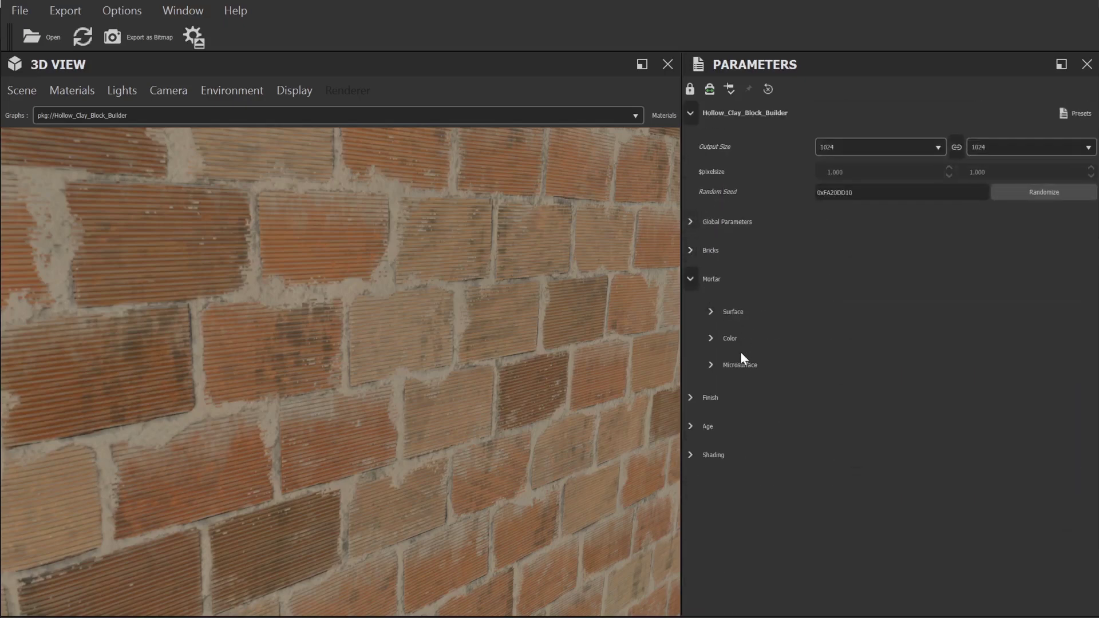
{"action": "left_click", "coordinate": [712, 314]}
{"action": "left_click", "coordinate": [737, 368]}
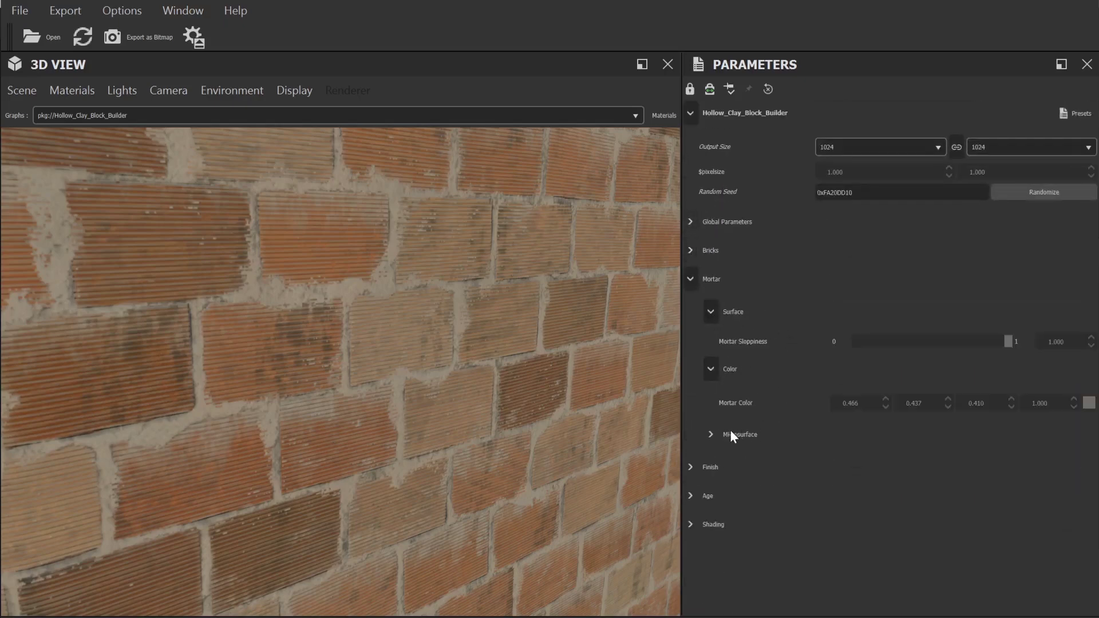
{"action": "left_click", "coordinate": [711, 434]}
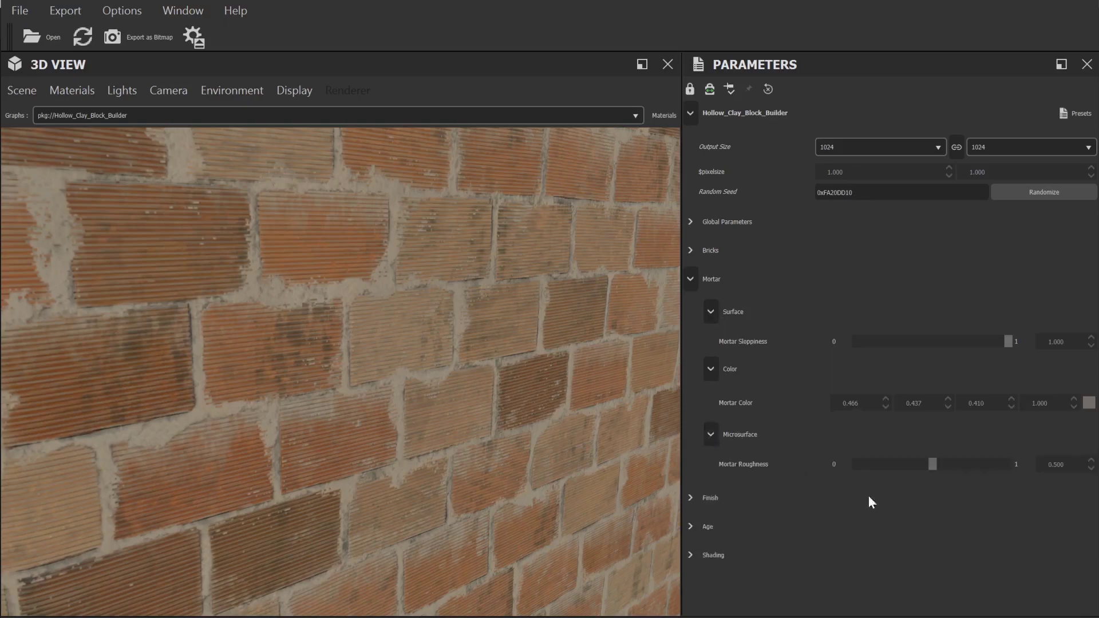
Step: Enable paint in the finish parameters of the wall
{"action": "left_click", "coordinate": [693, 284]}
{"action": "left_click", "coordinate": [691, 306]}
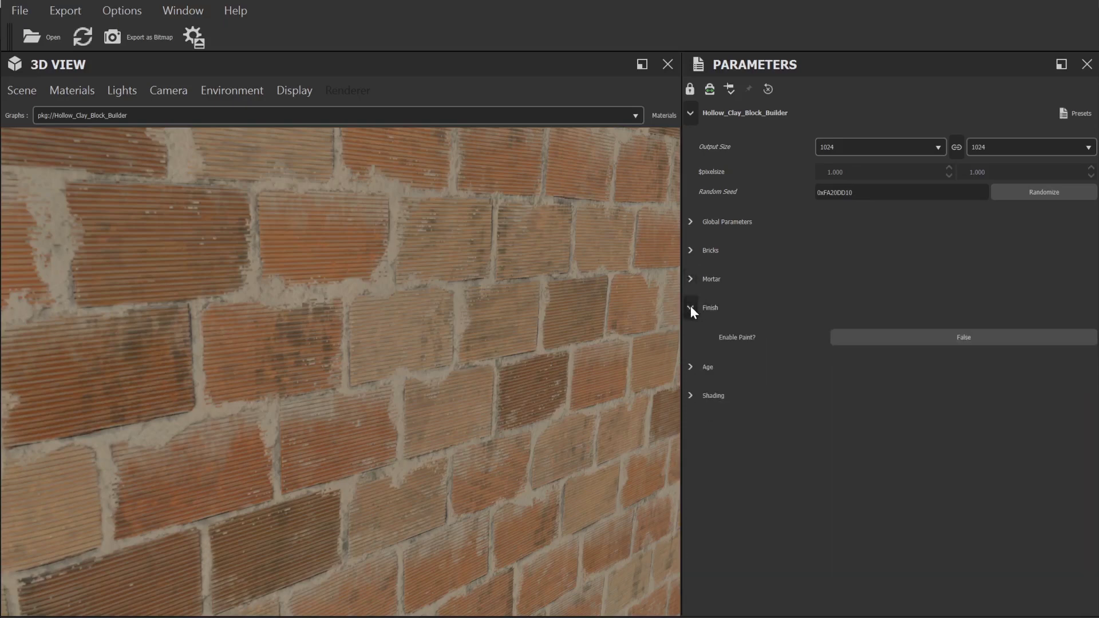
{"action": "left_click", "coordinate": [961, 338]}
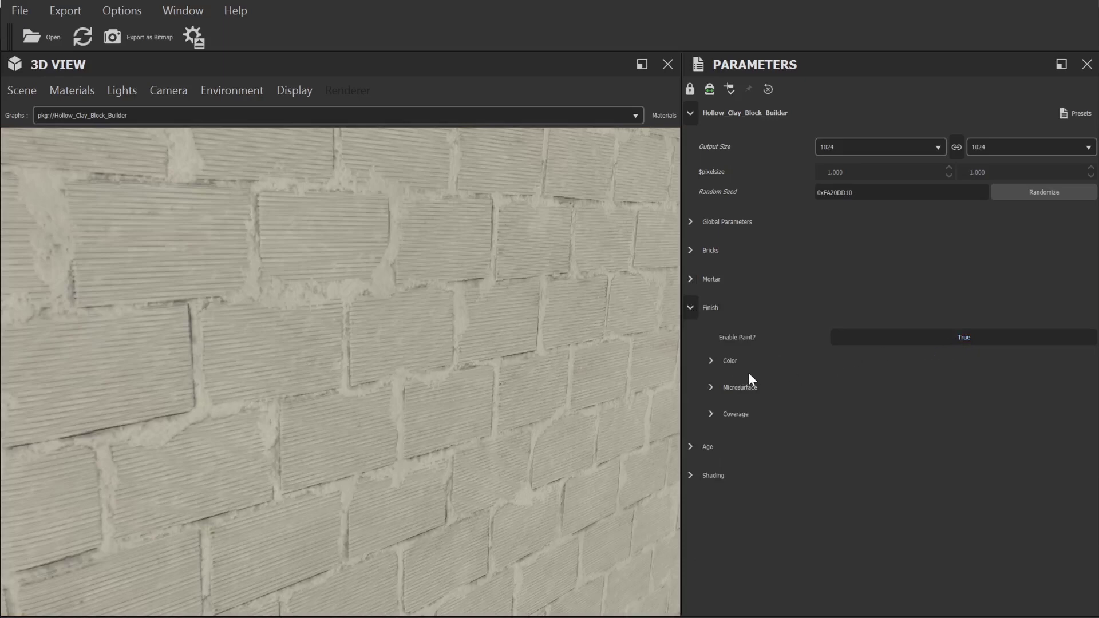
Step: Set the Paint Roughness to 0.087 and check the painted cube from several angles
{"action": "left_click", "coordinate": [711, 361]}
{"action": "left_click", "coordinate": [712, 426]}
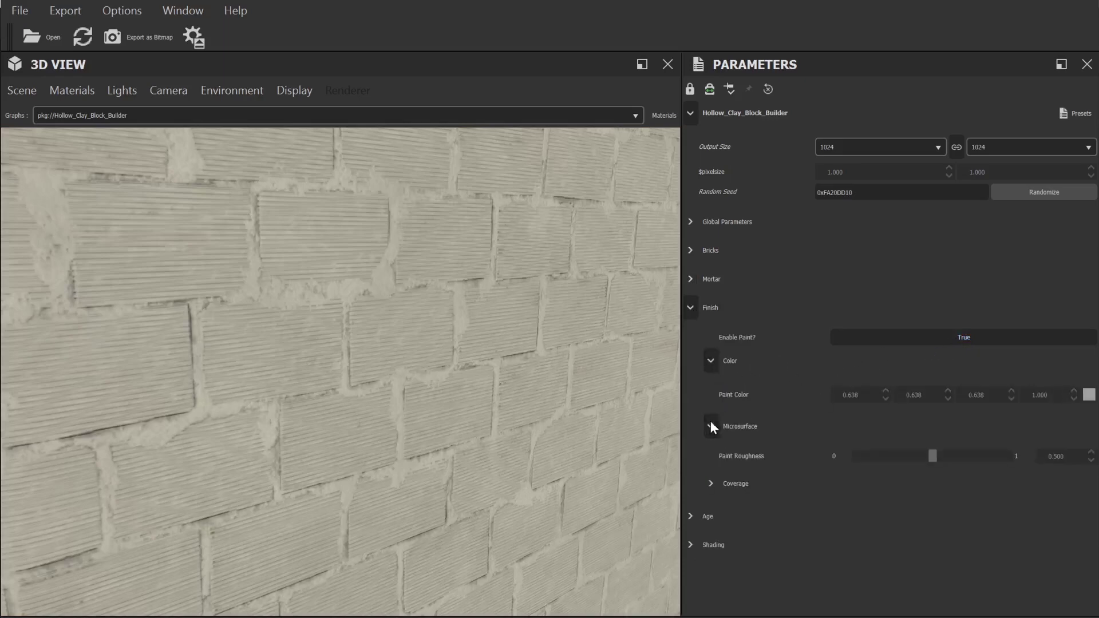
{"action": "left_click_drag", "start_coordinate": [927, 456], "coordinate": [862, 462]}
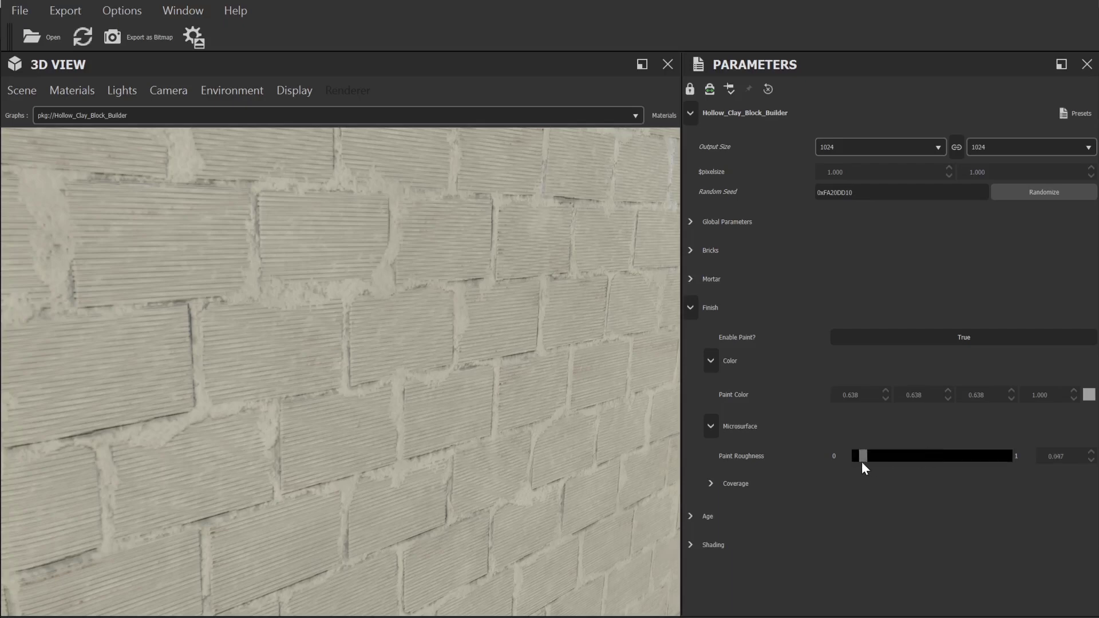
{"action": "scroll", "coordinate": [540, 498], "scroll_direction": "down", "scroll_amount": 5}
{"action": "mouse_move", "coordinate": [540, 490]}
{"action": "left_mouse_down"}
{"action": "mouse_move", "coordinate": [490, 448]}
{"action": "mouse_move", "coordinate": [583, 473]}
{"action": "mouse_move", "coordinate": [550, 485]}
{"action": "left_mouse_up"}
{"action": "mouse_move", "coordinate": [868, 455]}
{"action": "left_mouse_down"}
{"action": "mouse_move", "coordinate": [966, 457]}
{"action": "mouse_move", "coordinate": [868, 462]}
{"action": "left_mouse_up"}
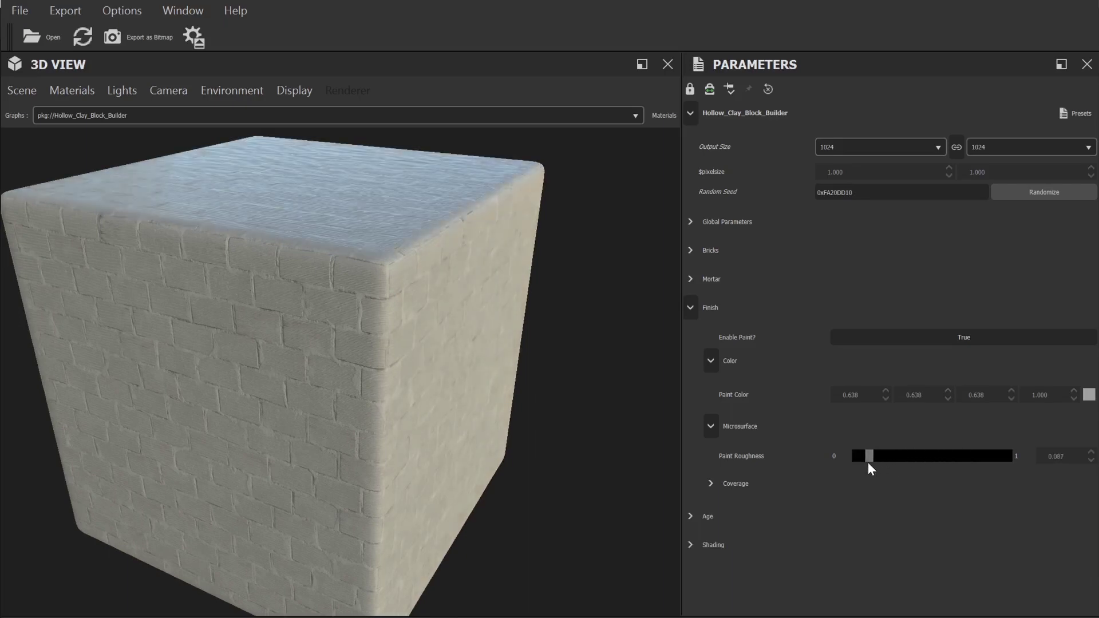
{"action": "mouse_move", "coordinate": [641, 469]}
{"action": "left_mouse_down"}
{"action": "mouse_move", "coordinate": [543, 473]}
{"action": "mouse_move", "coordinate": [532, 459]}
{"action": "mouse_move", "coordinate": [534, 484]}
{"action": "left_mouse_up"}
{"action": "scroll", "coordinate": [573, 471], "scroll_direction": "up", "scroll_amount": 5}
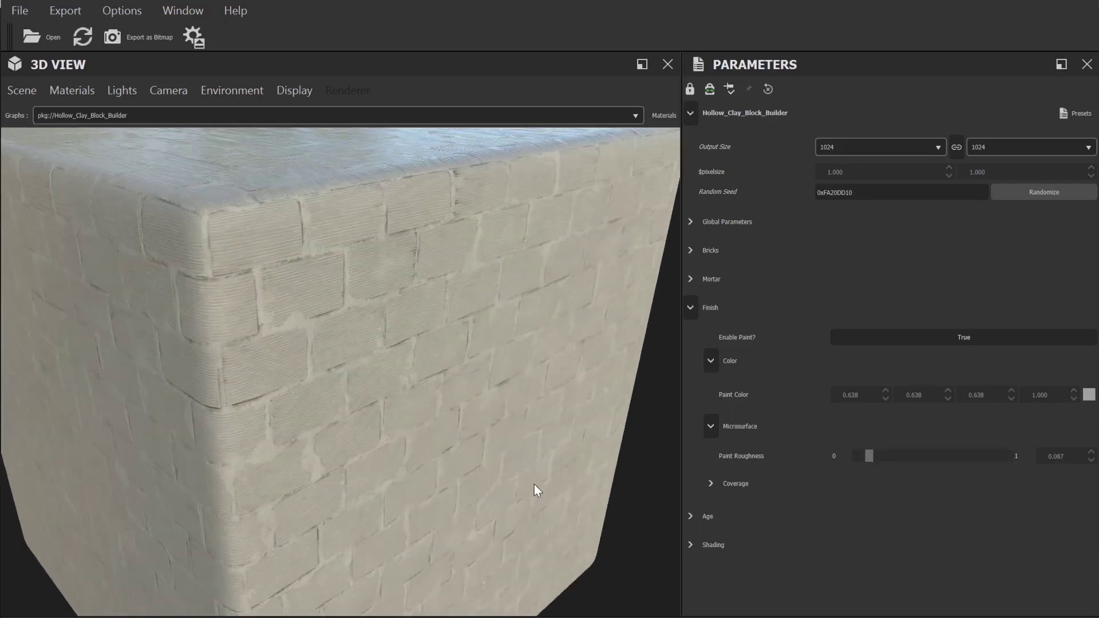
Step: Enable coverage variation for the paint and reveal its variation settings
{"action": "left_click", "coordinate": [711, 484]}
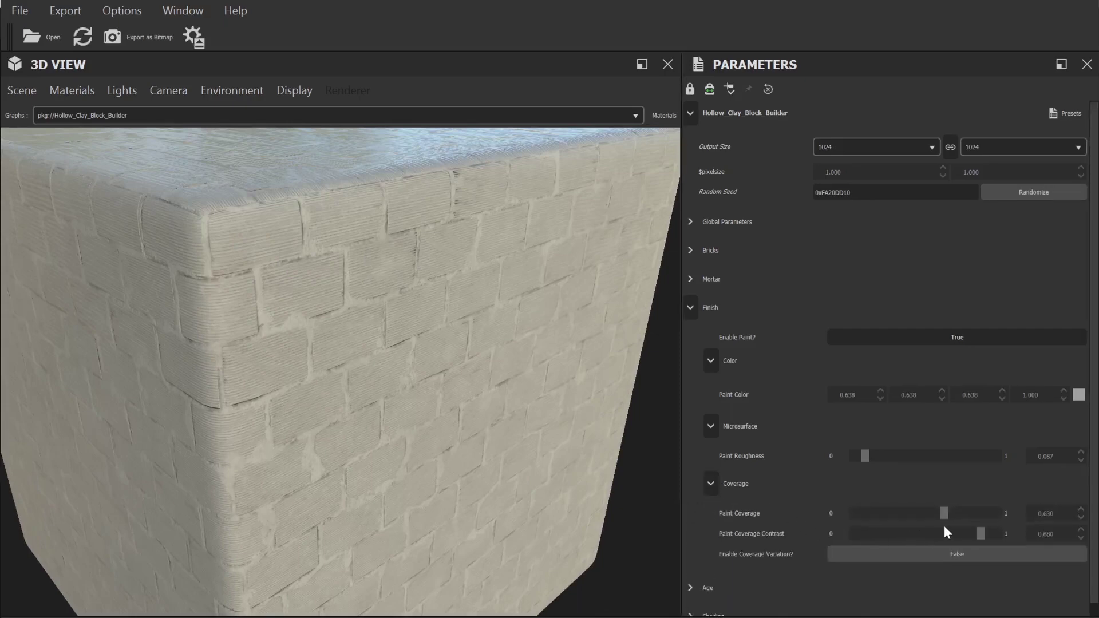
{"action": "left_click", "coordinate": [929, 553]}
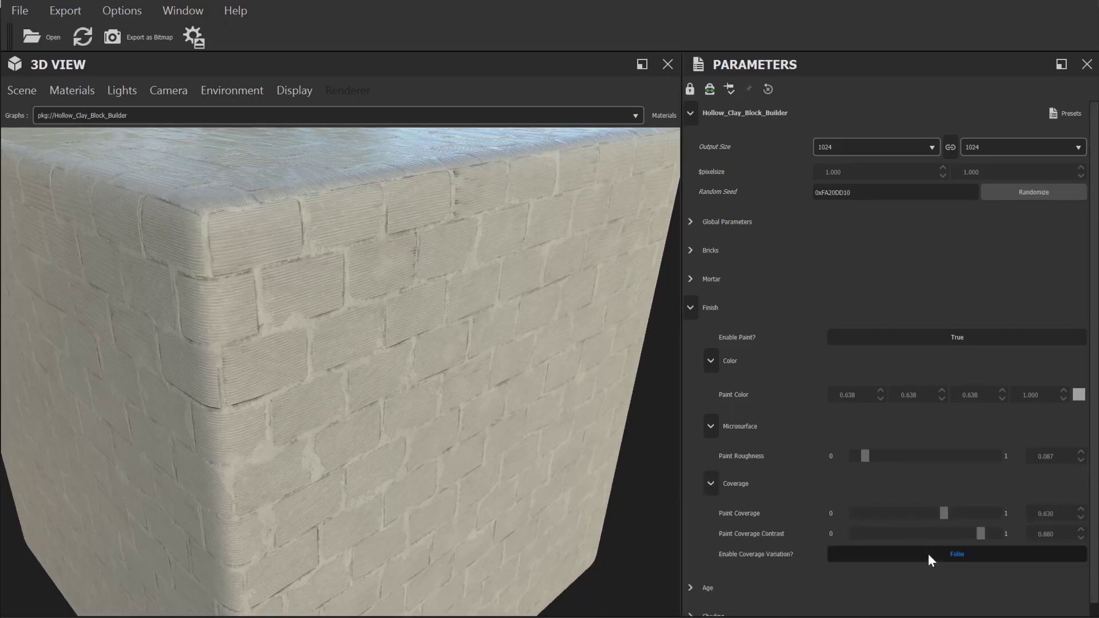
{"action": "left_click", "coordinate": [732, 582]}
{"action": "scroll", "coordinate": [853, 515], "scroll_direction": "down", "scroll_amount": 2}
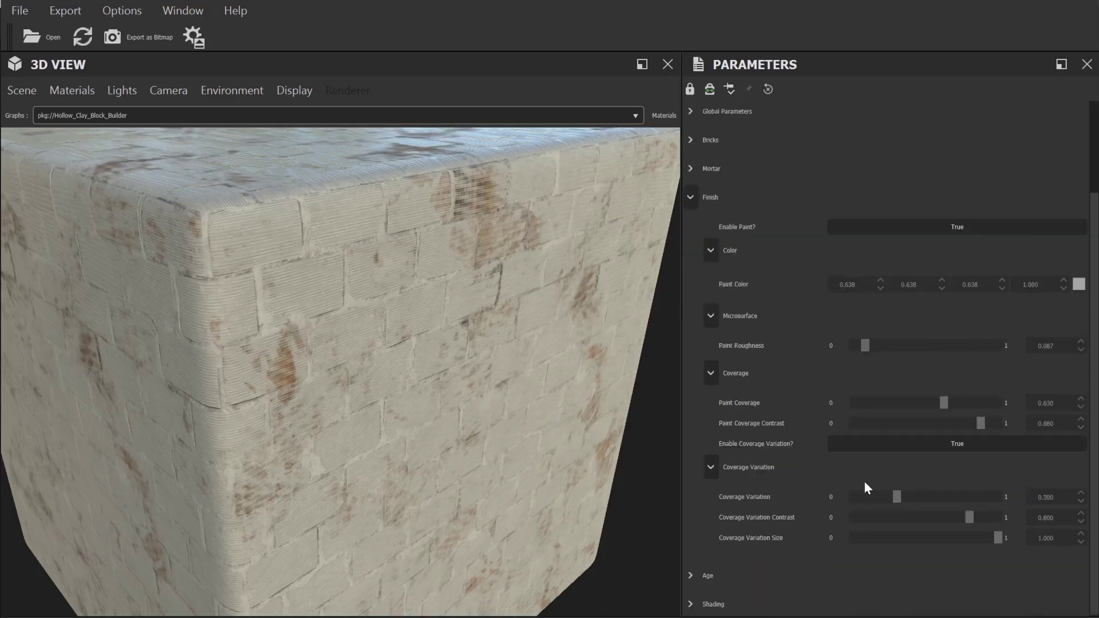
Step: Set the paint's Coverage Variation to 0.662 and close the finish settings
{"action": "left_click_drag", "start_coordinate": [919, 496], "coordinate": [948, 497]}
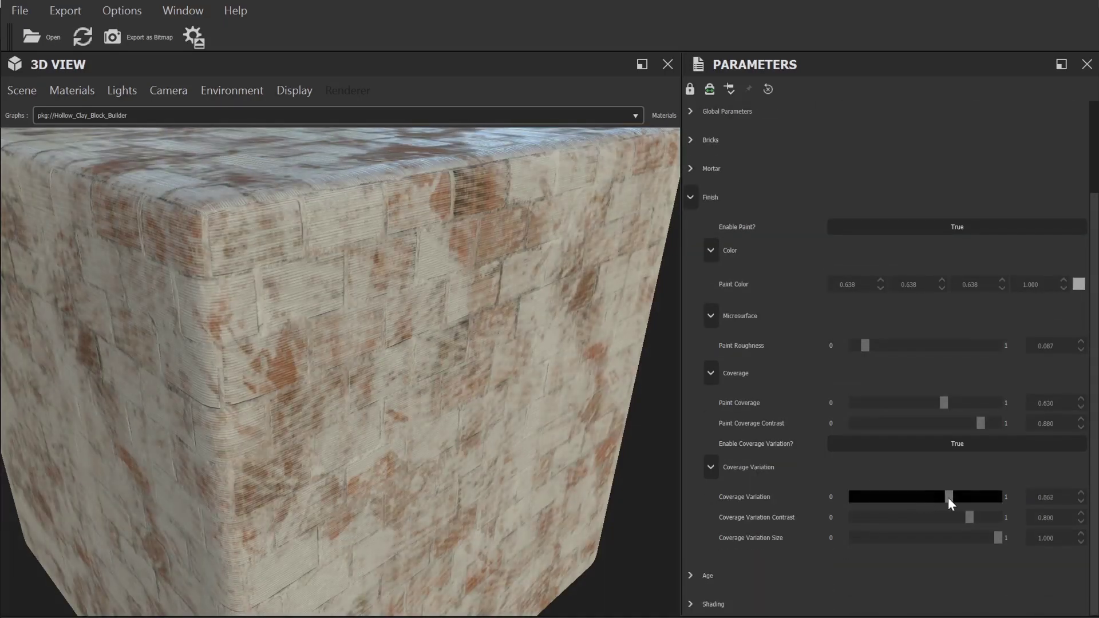
{"action": "left_click", "coordinate": [691, 198]}
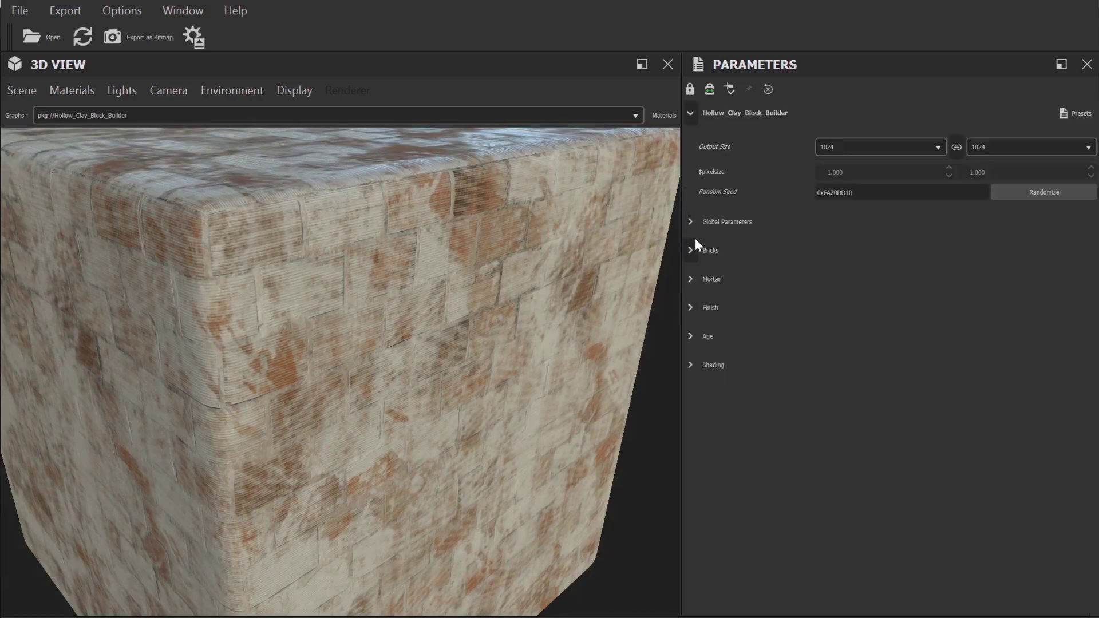
Step: Enable top dirt and bottom dirt in the Age parameters and inspect the dirt on the cube
{"action": "left_click", "coordinate": [691, 337]}
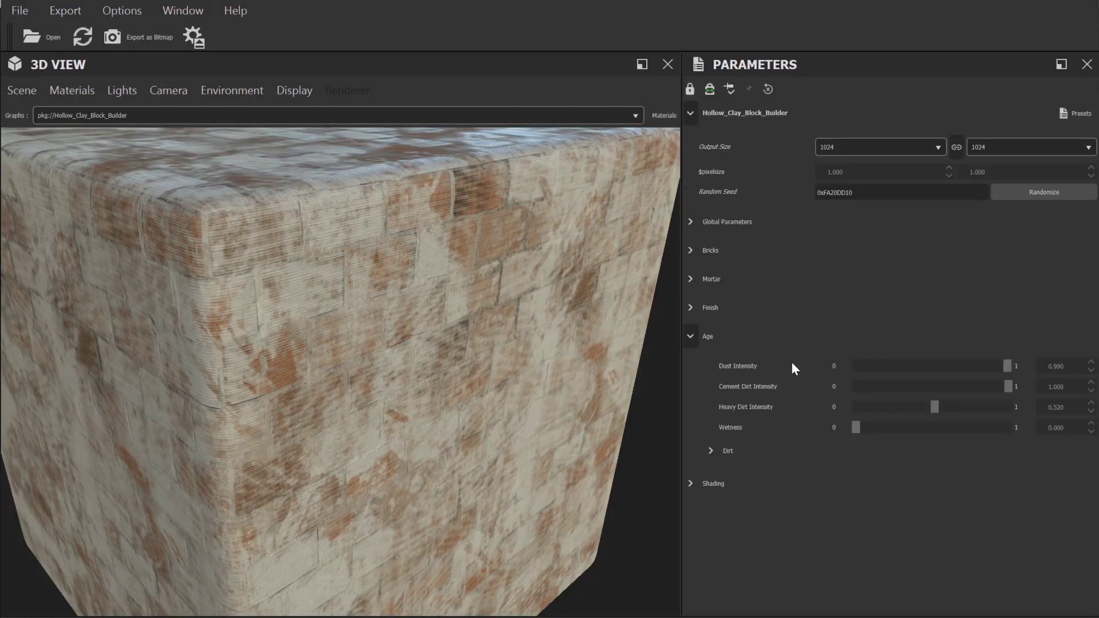
{"action": "left_click", "coordinate": [712, 451]}
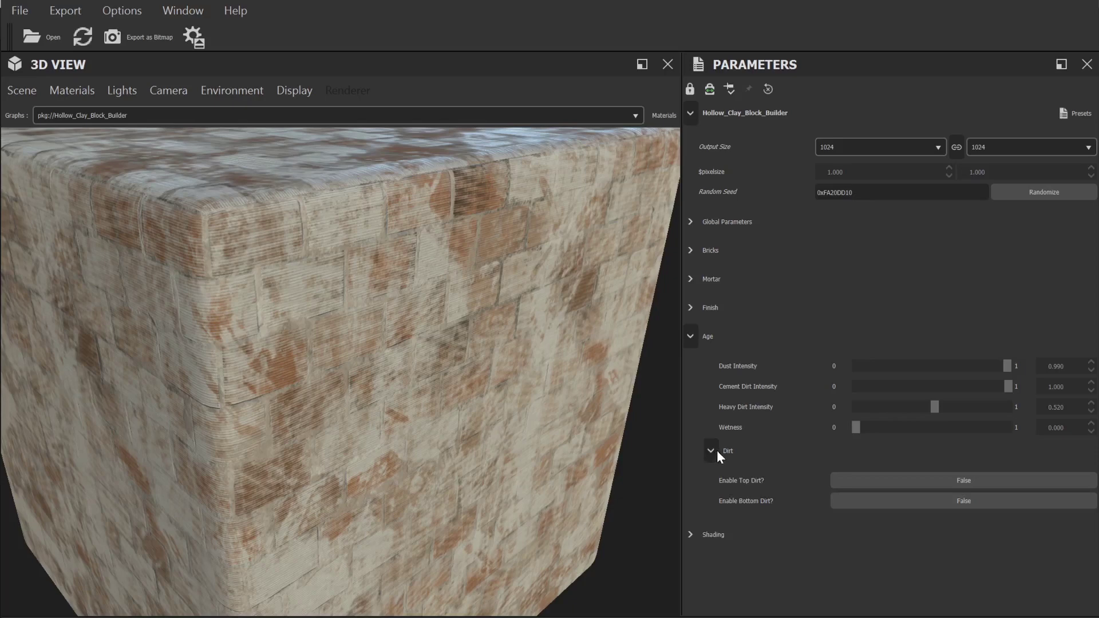
{"action": "left_click", "coordinate": [951, 480]}
{"action": "scroll", "coordinate": [584, 538], "scroll_direction": "down", "scroll_amount": 3}
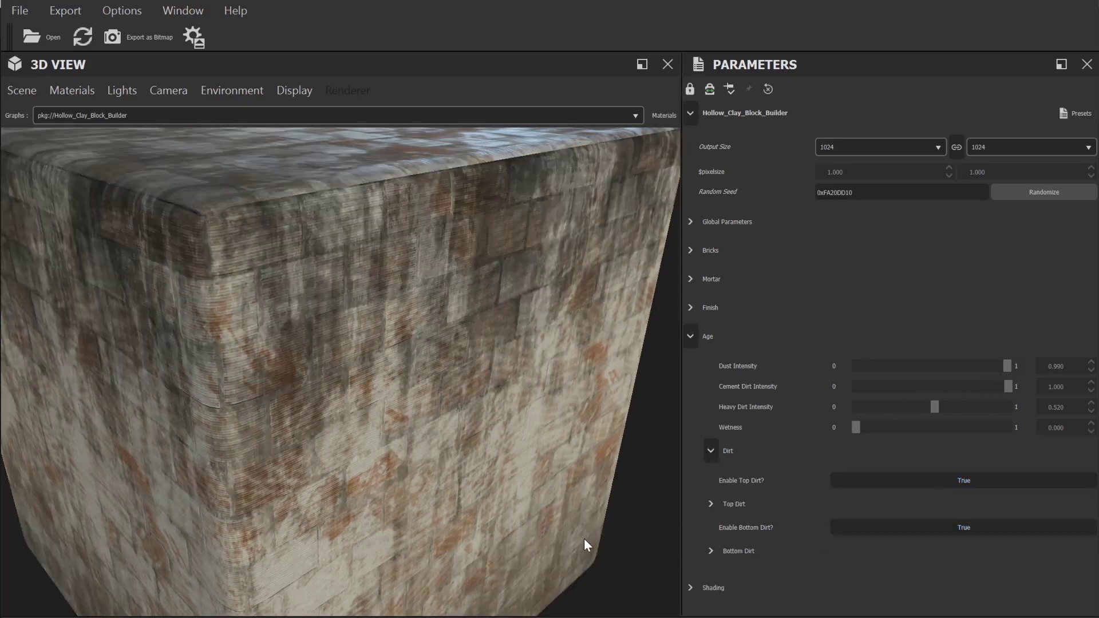
{"action": "left_click_drag", "start_coordinate": [584, 538], "coordinate": [491, 437]}
{"action": "scroll", "coordinate": [491, 437], "scroll_direction": "up", "scroll_amount": 5}
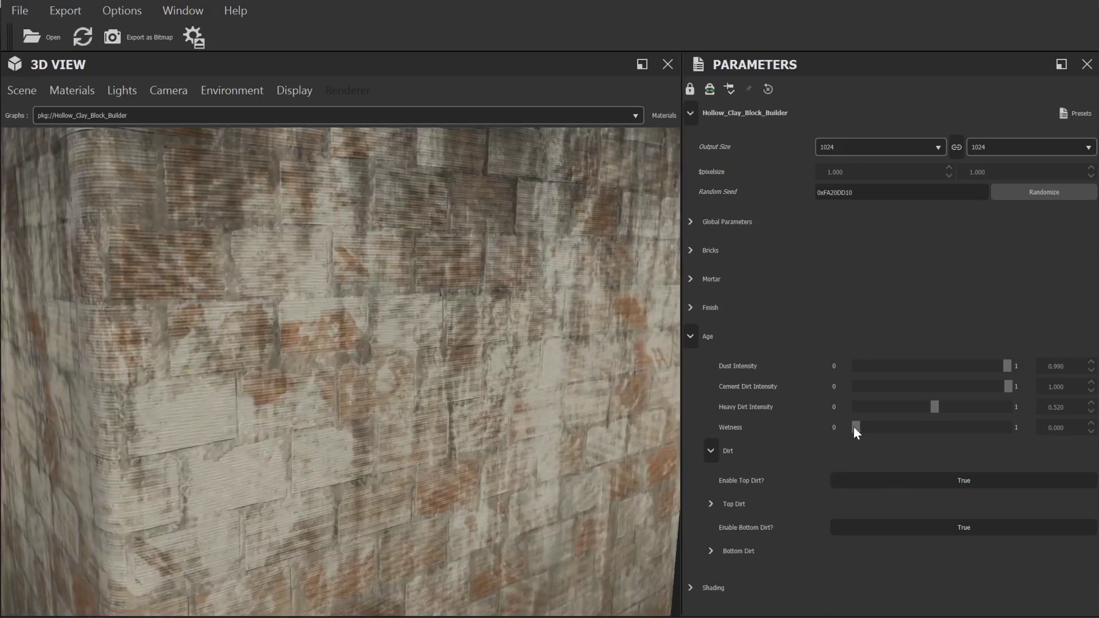
Step: Try a Wetness of 1.000 on the wall, view the cube from another side, and return Wetness to its minimum
{"action": "left_click_drag", "start_coordinate": [856, 427], "coordinate": [1008, 429]}
{"action": "scroll", "coordinate": [475, 441], "scroll_direction": "down", "scroll_amount": 5}
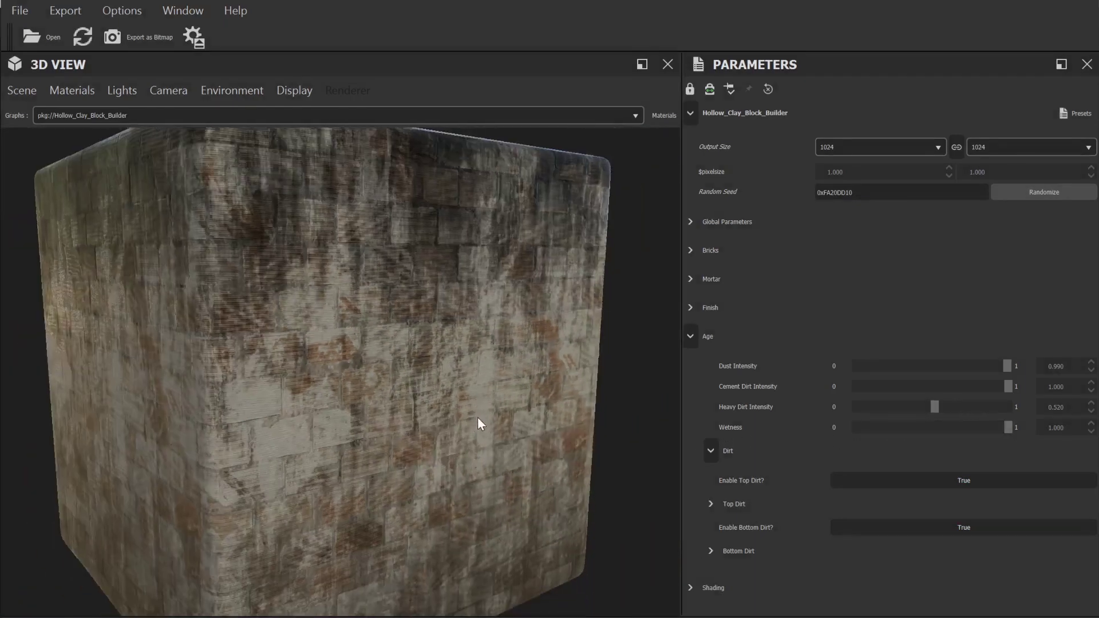
{"action": "left_click_drag", "start_coordinate": [480, 424], "coordinate": [798, 443]}
{"action": "left_click_drag", "start_coordinate": [1005, 429], "coordinate": [829, 429]}
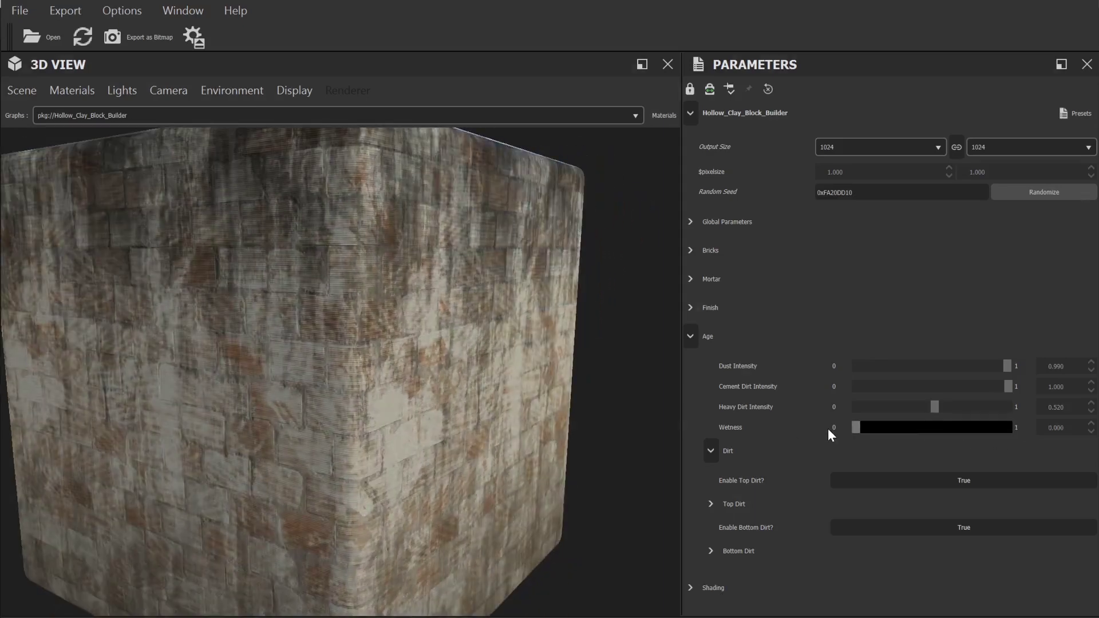
Step: Disable paint in the Finish parameters of the wall
{"action": "left_click", "coordinate": [692, 338]}
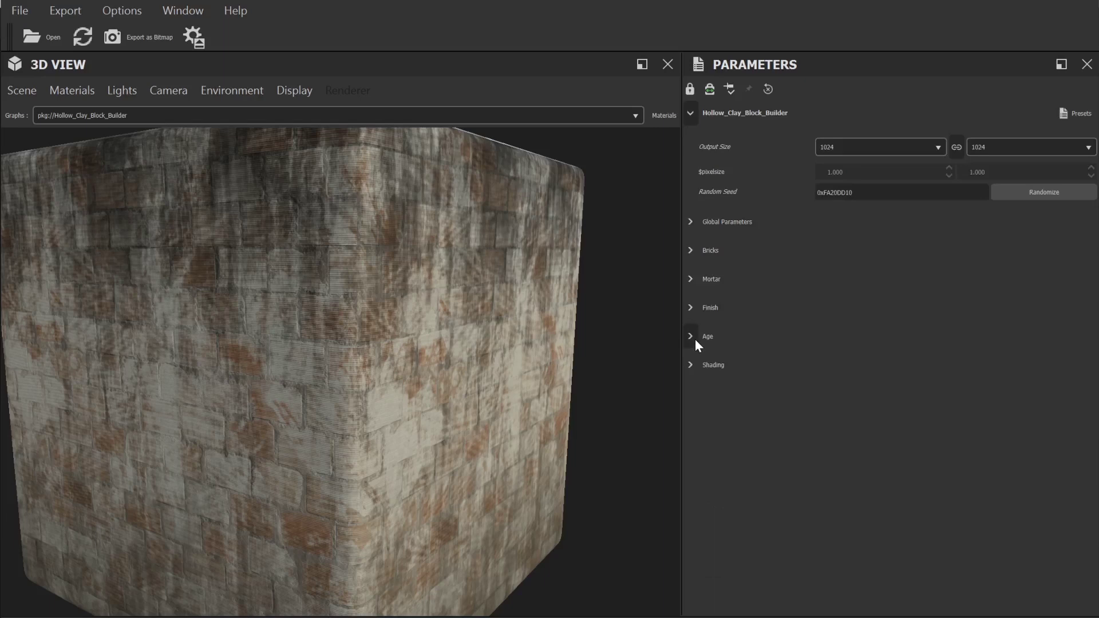
{"action": "left_click_drag", "start_coordinate": [658, 375], "coordinate": [537, 424]}
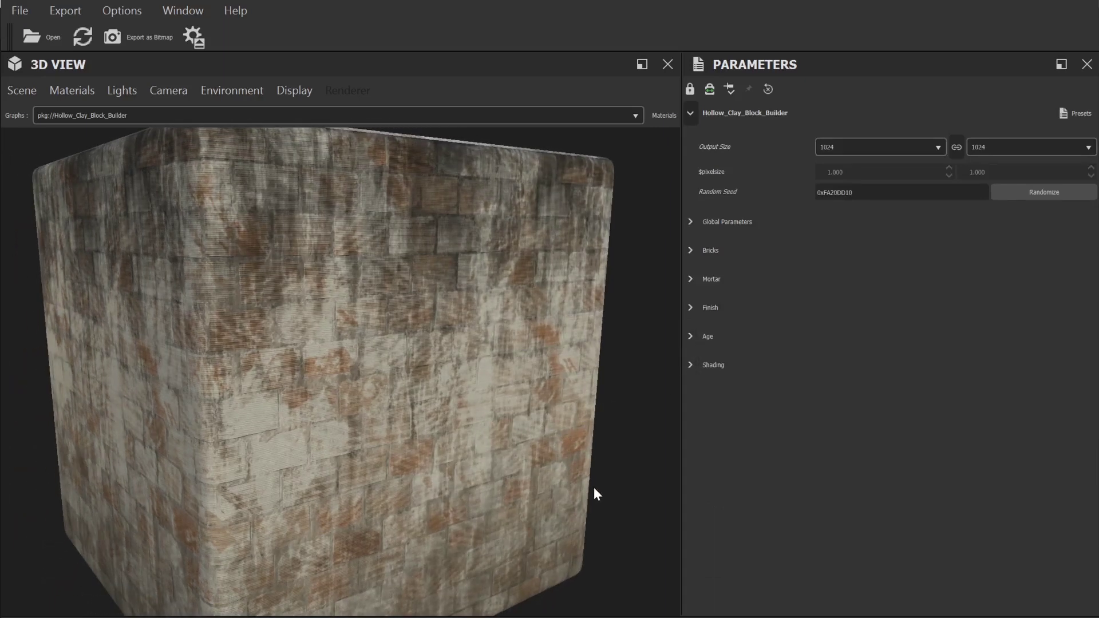
{"action": "left_click", "coordinate": [691, 309]}
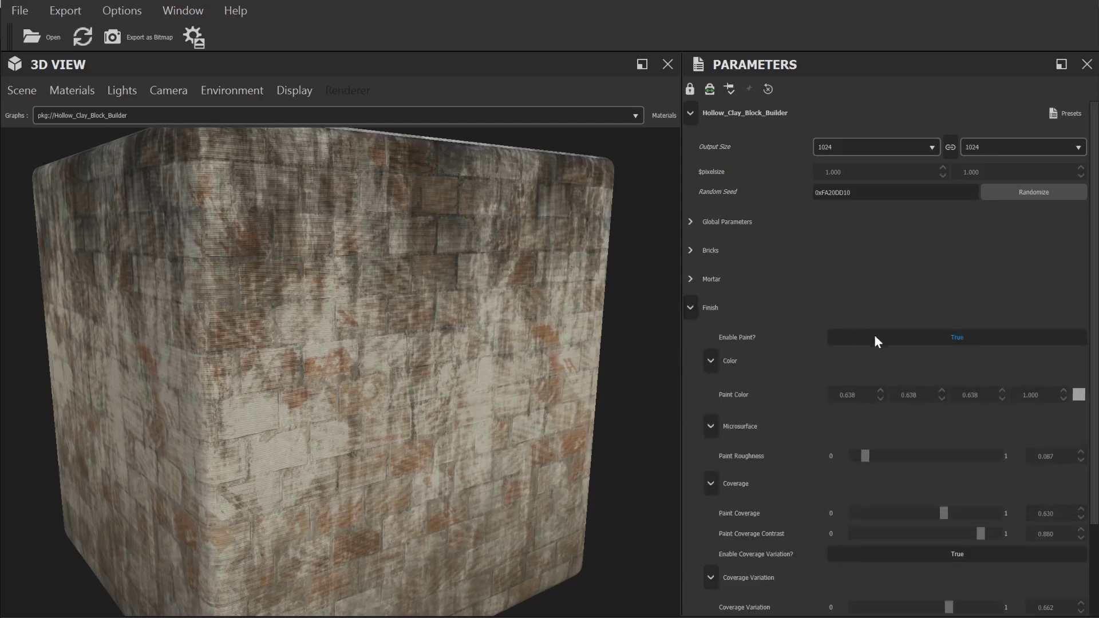
{"action": "left_click", "coordinate": [907, 338]}
{"action": "left_click", "coordinate": [691, 308]}
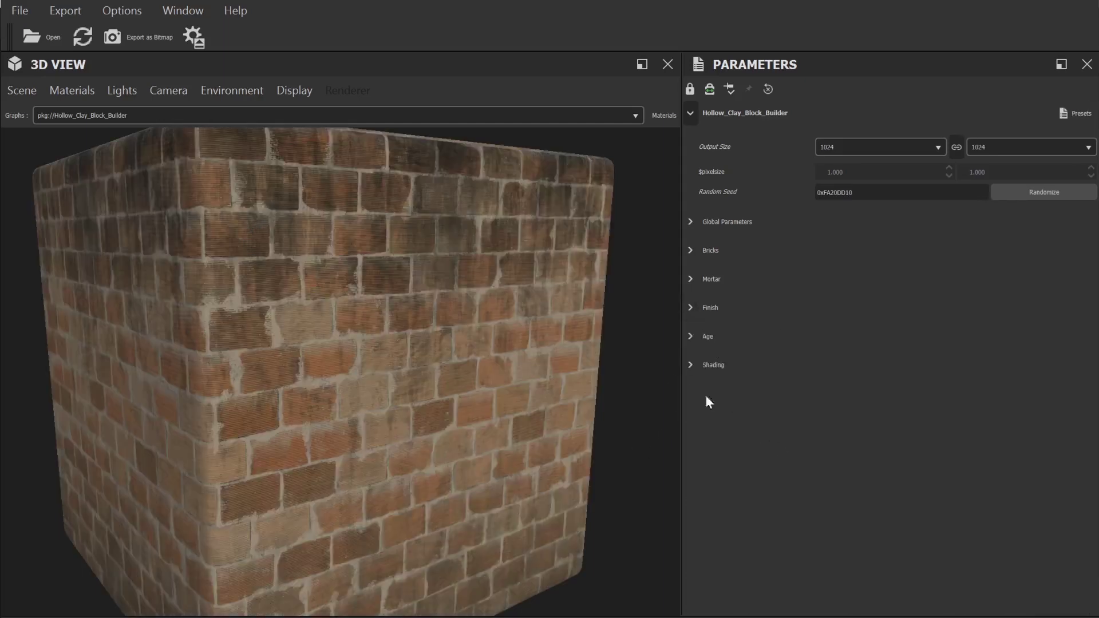
Step: Change the Normal Format in the Shading parameters to OpenGL
{"action": "left_click", "coordinate": [690, 366]}
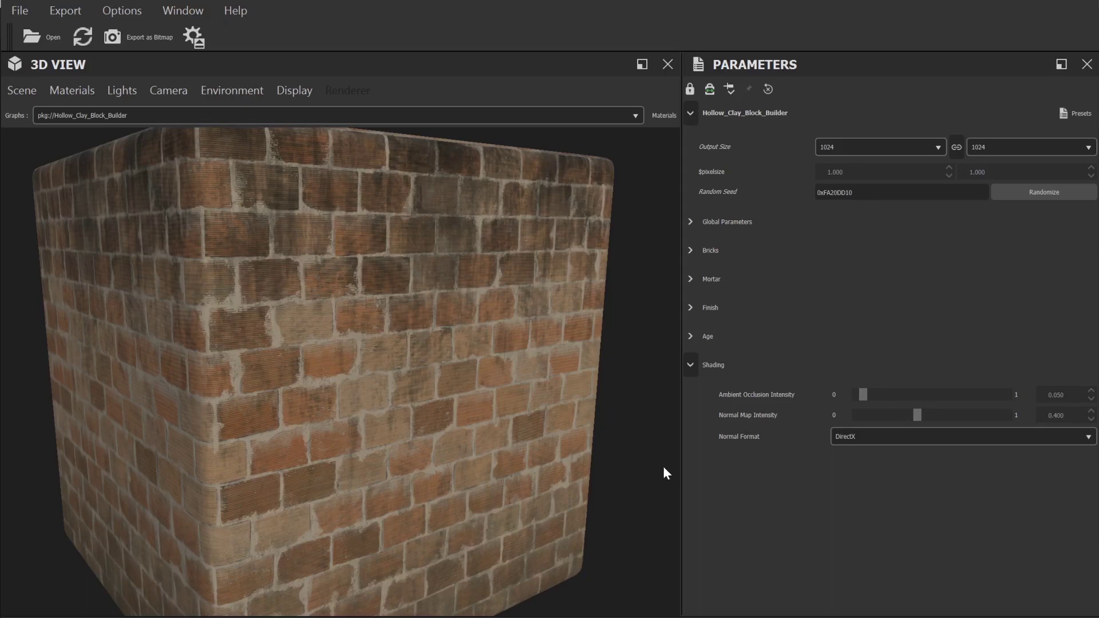
{"action": "scroll", "coordinate": [607, 484], "scroll_direction": "up", "scroll_amount": 3}
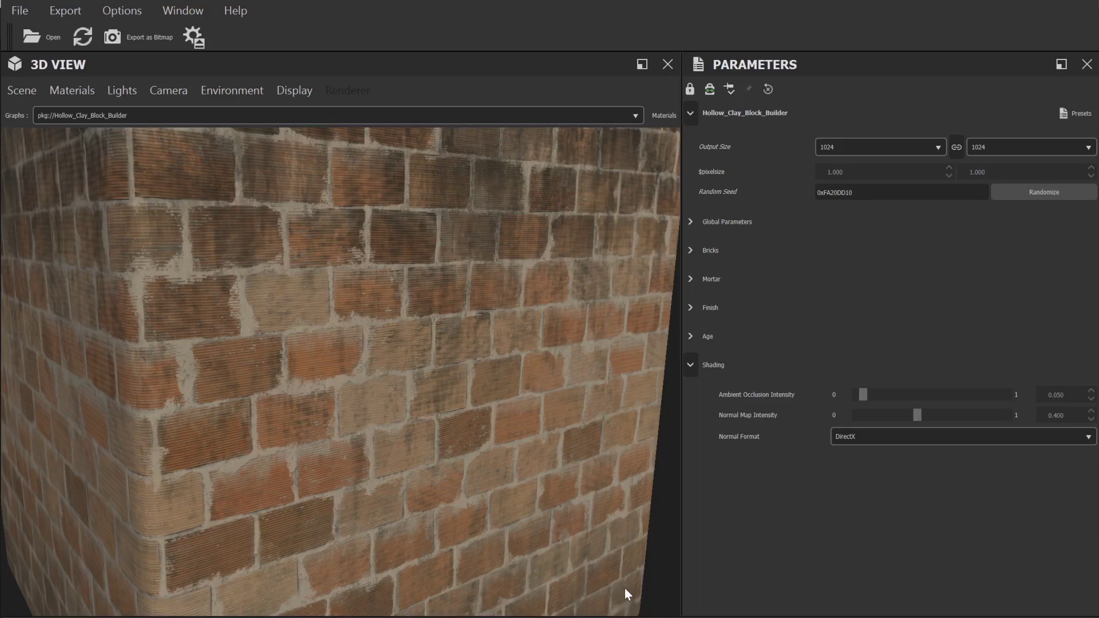
{"action": "left_click", "coordinate": [959, 436]}
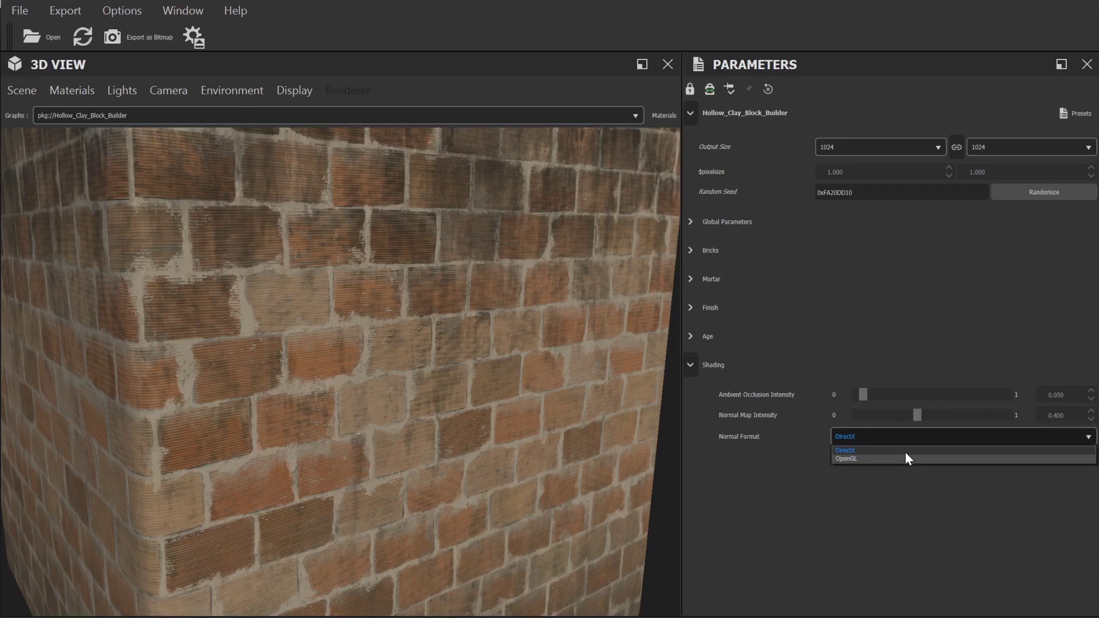
{"action": "left_click", "coordinate": [868, 458]}
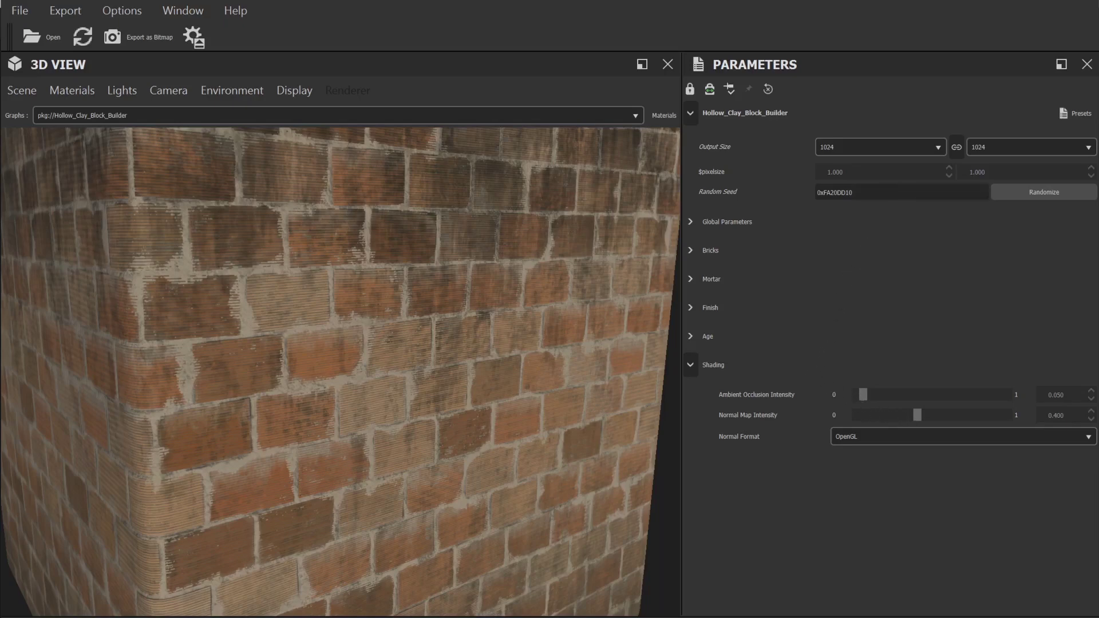
Step: Set the material's Output Size to 4096 by 4096
{"action": "left_click", "coordinate": [938, 147]}
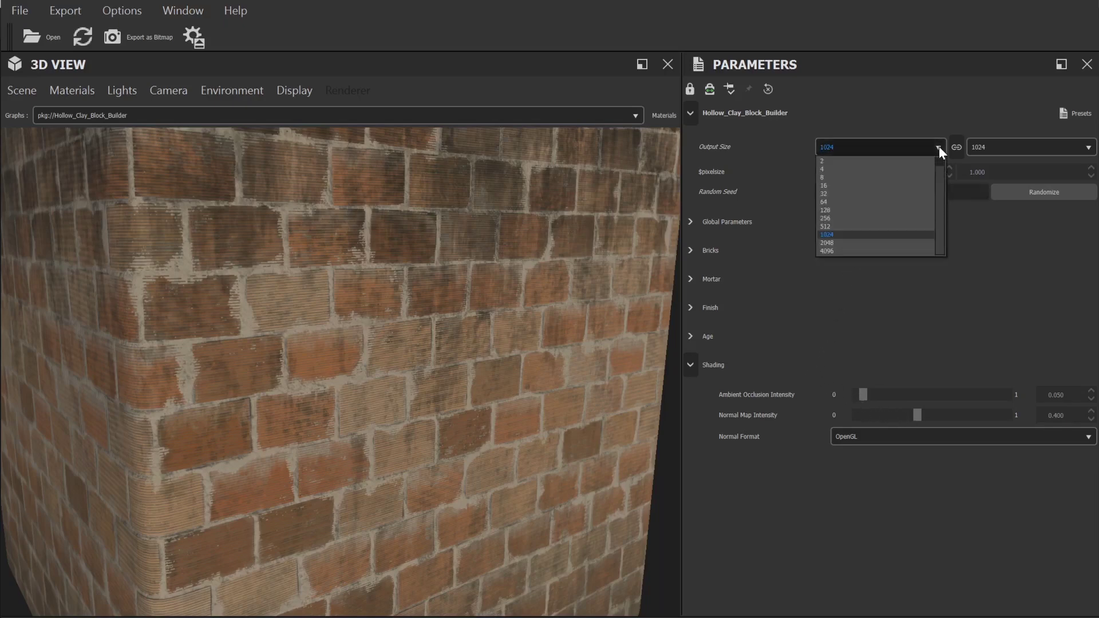
{"action": "left_click", "coordinate": [912, 257]}
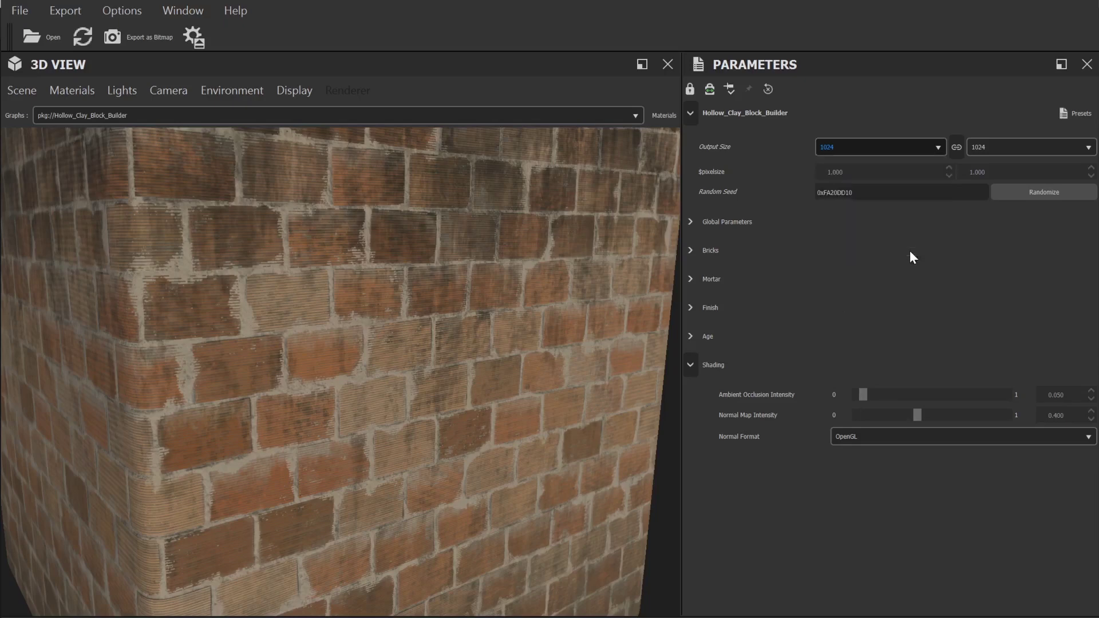
{"action": "scroll", "coordinate": [901, 150], "scroll_direction": "down", "scroll_amount": 2}
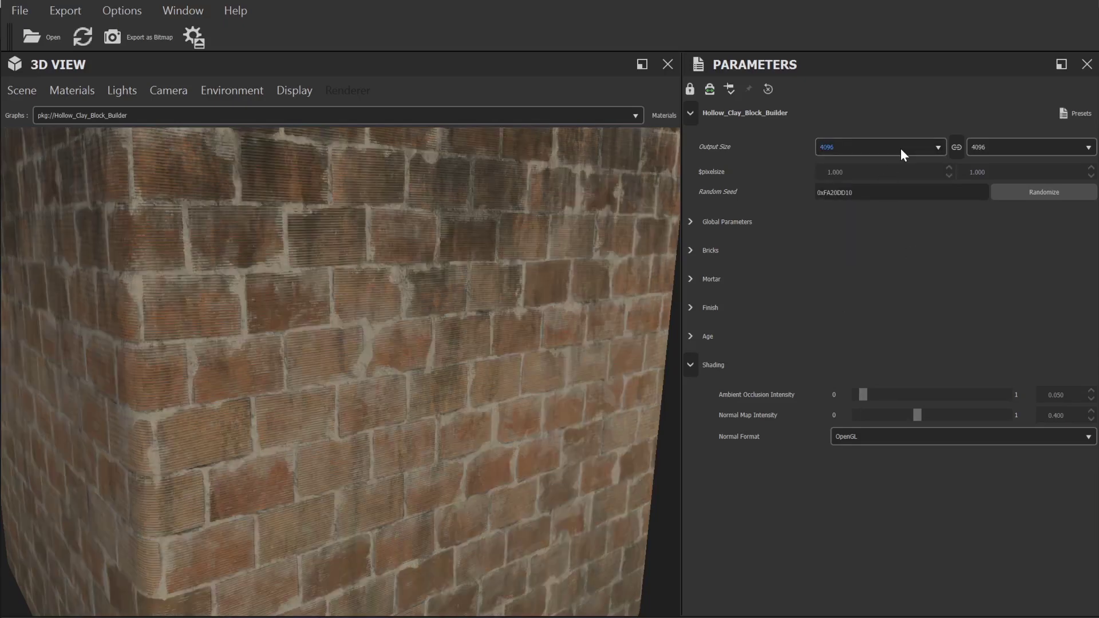
Step: Set up a bitmap export with only the Base Color, Normal, Roughness and Height outputs in tif format
{"action": "left_click", "coordinate": [141, 38]}
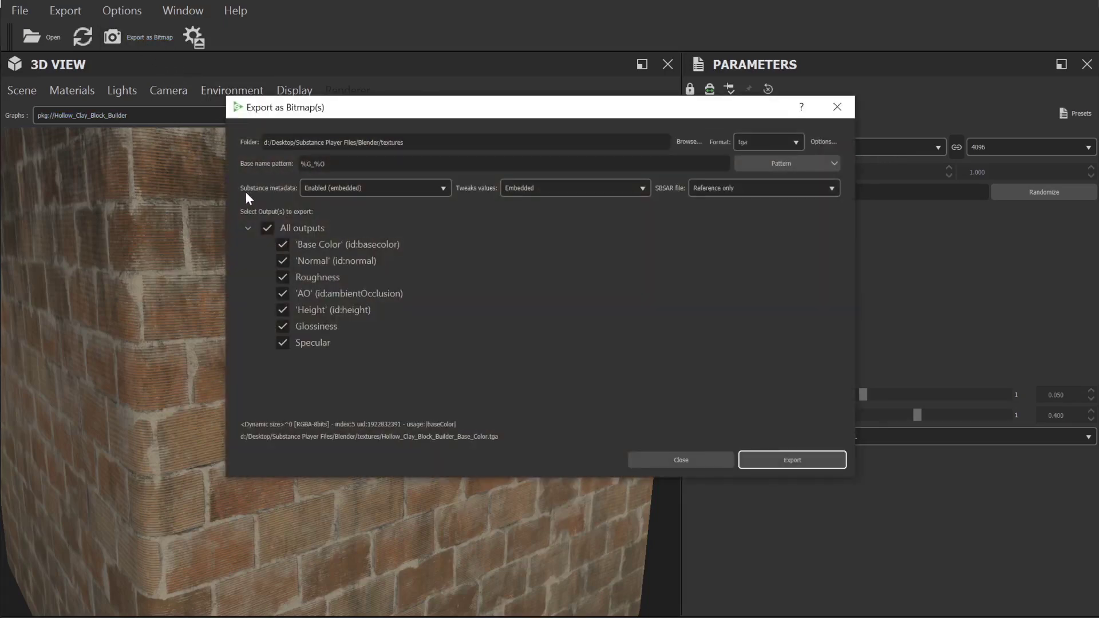
{"action": "left_click", "coordinate": [267, 229]}
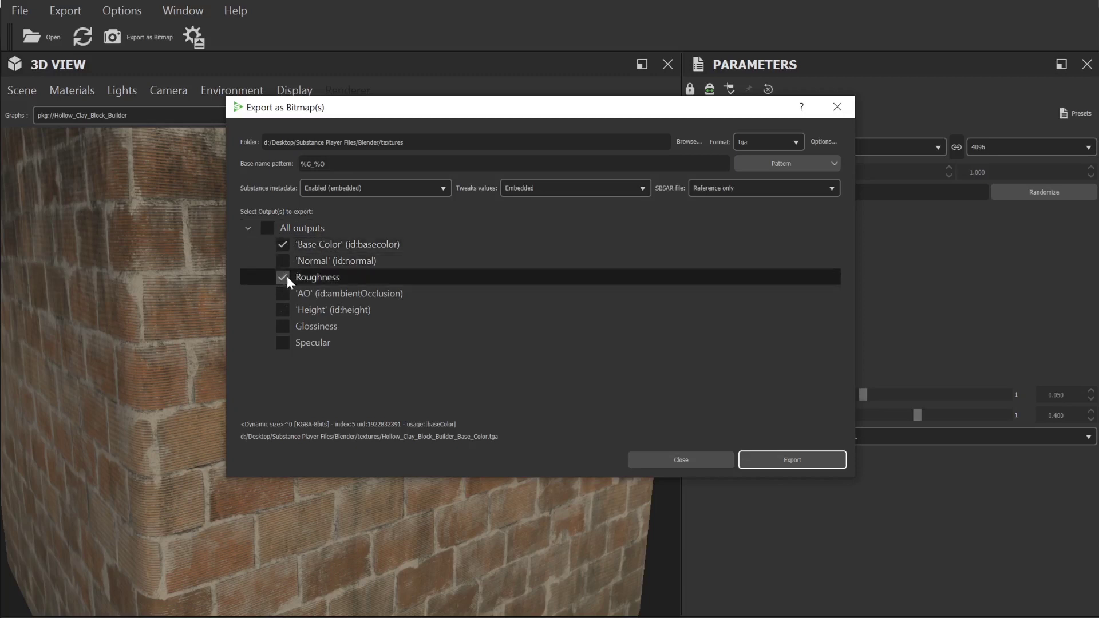
{"action": "left_click", "coordinate": [285, 277]}
{"action": "left_click", "coordinate": [286, 263]}
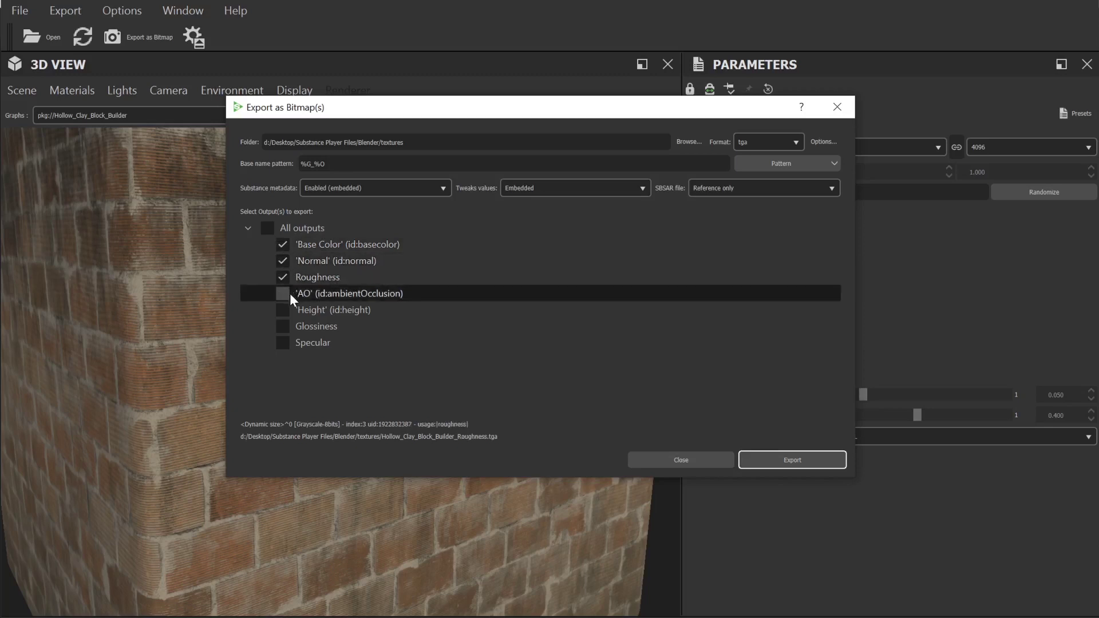
{"action": "left_click", "coordinate": [285, 310]}
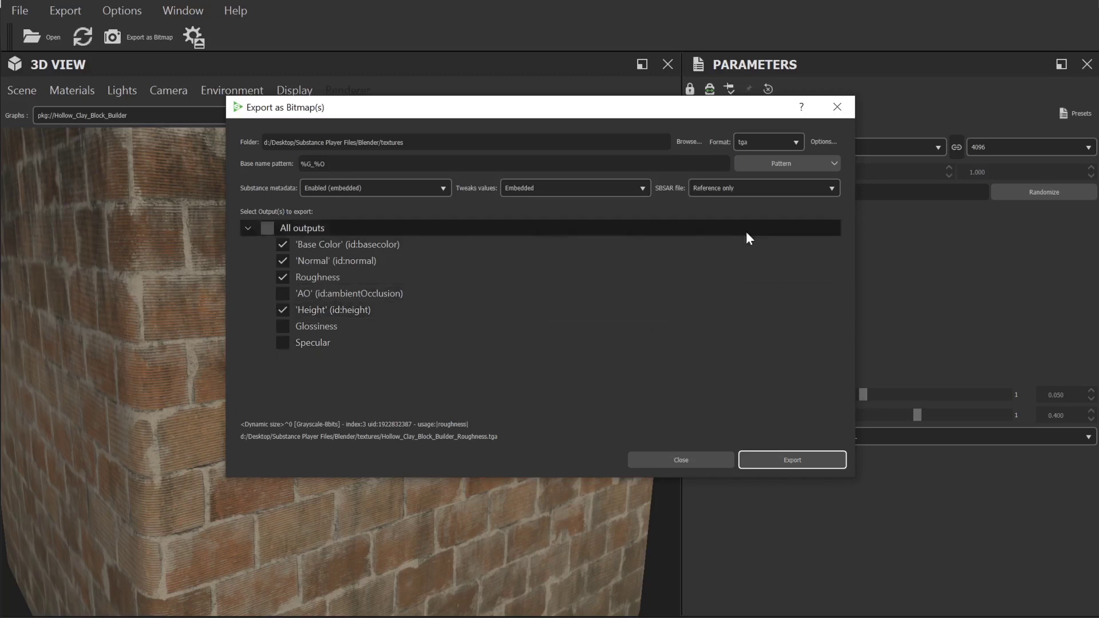
{"action": "left_click", "coordinate": [797, 143]}
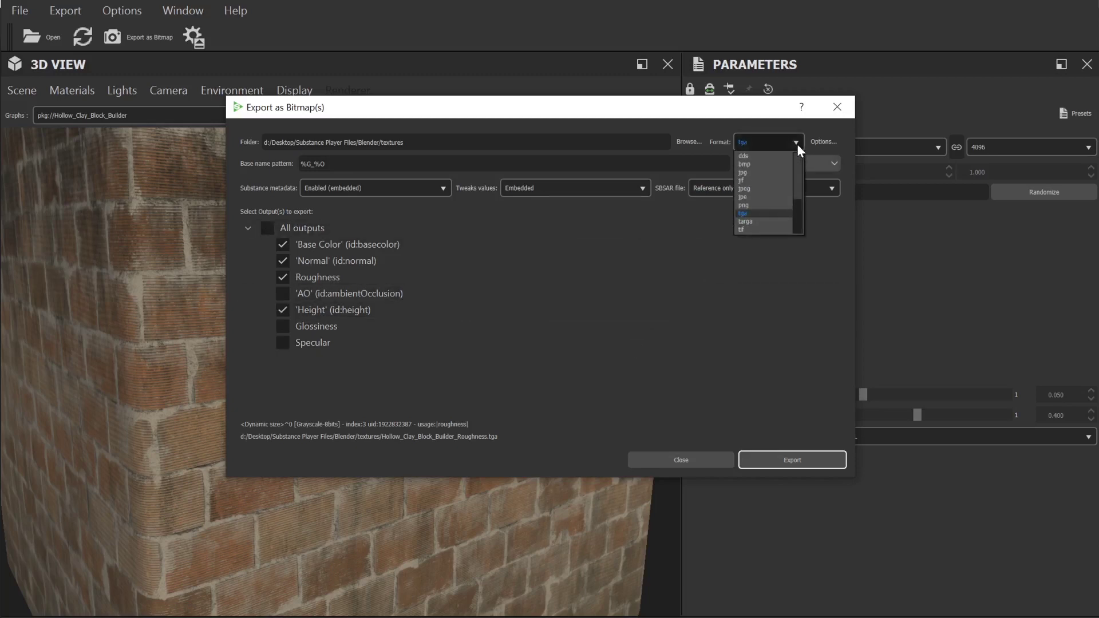
{"action": "left_click", "coordinate": [770, 229]}
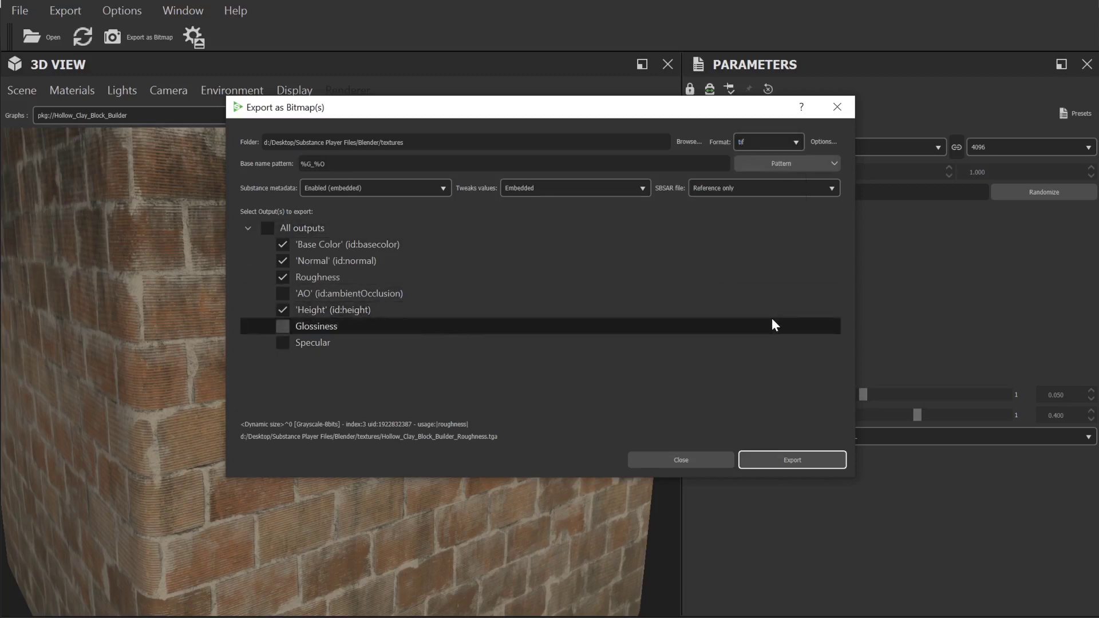
Step: Choose the Desktop as the output folder and export the selected bitmaps
{"action": "left_click", "coordinate": [677, 143]}
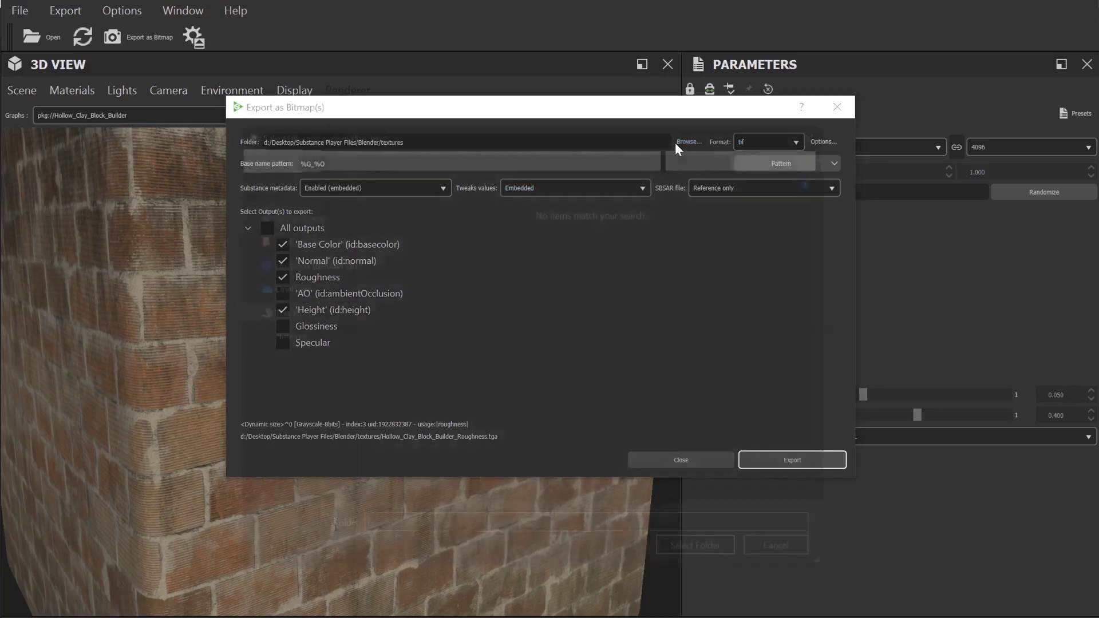
{"action": "scroll", "coordinate": [350, 220], "scroll_direction": "up", "scroll_amount": 3}
{"action": "left_click", "coordinate": [275, 238]}
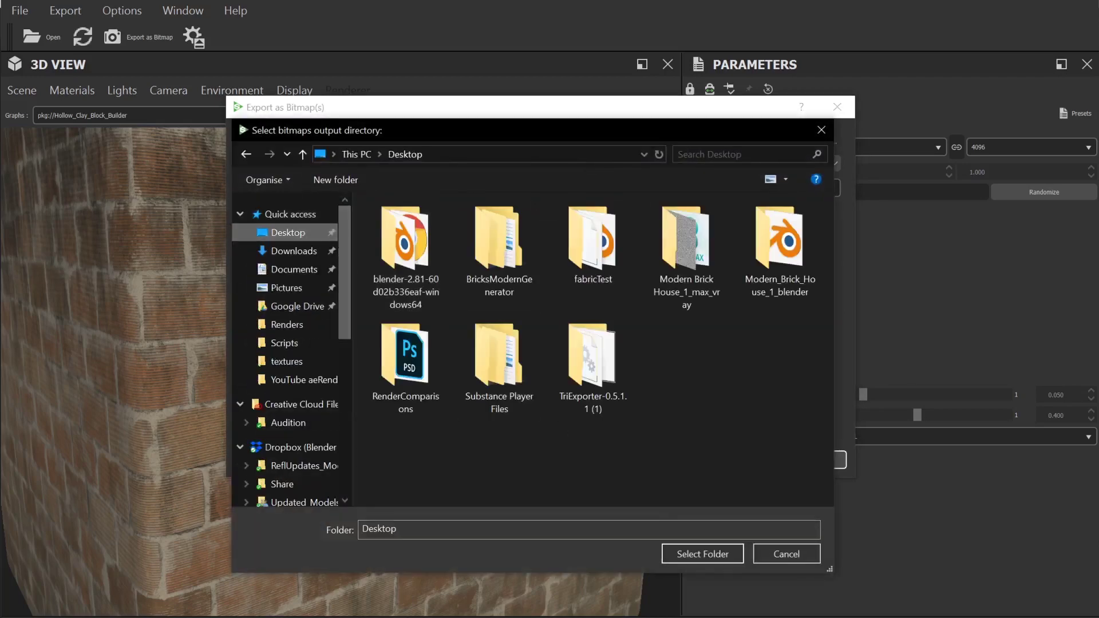
{"action": "left_click", "coordinate": [704, 552]}
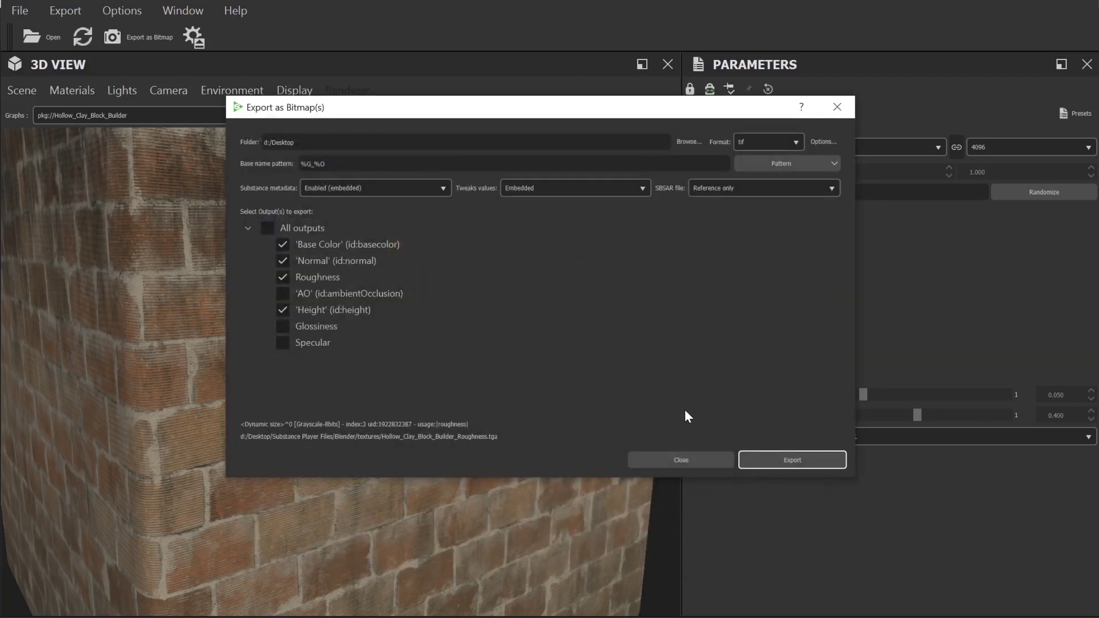
{"action": "left_click", "coordinate": [775, 460]}
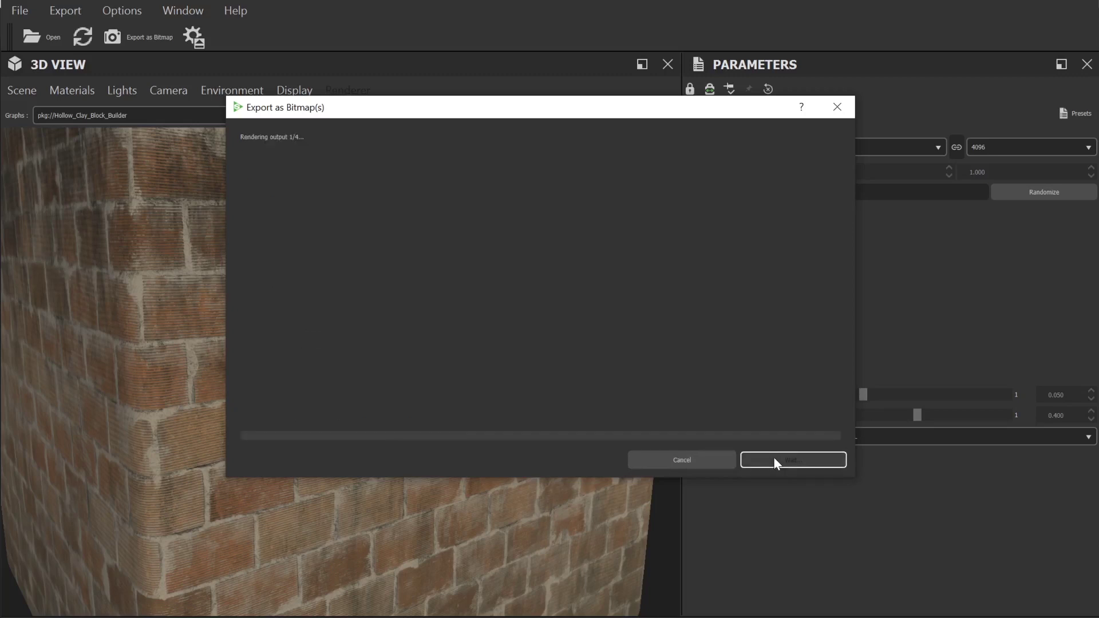